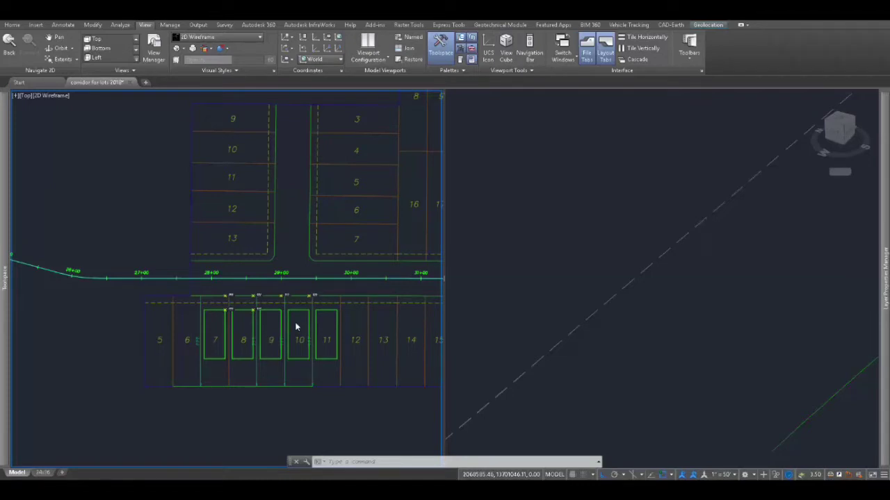
Examine the Overlook Canyon profile view and the two road assemblies drawn below it.
{"action": "scroll", "coordinate": [297, 326], "scroll_direction": "down", "scroll_amount": 8}
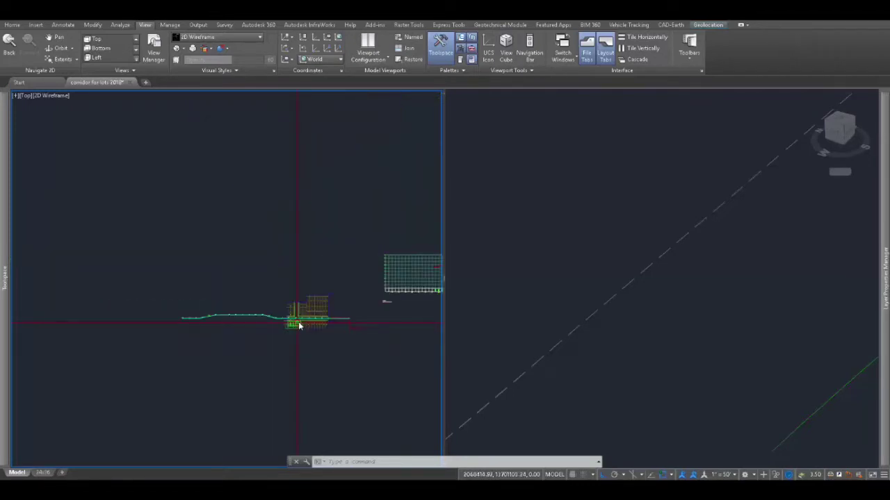
{"action": "scroll", "coordinate": [224, 334], "scroll_direction": "up", "scroll_amount": 5}
{"action": "scroll", "coordinate": [334, 304], "scroll_direction": "up", "scroll_amount": 5}
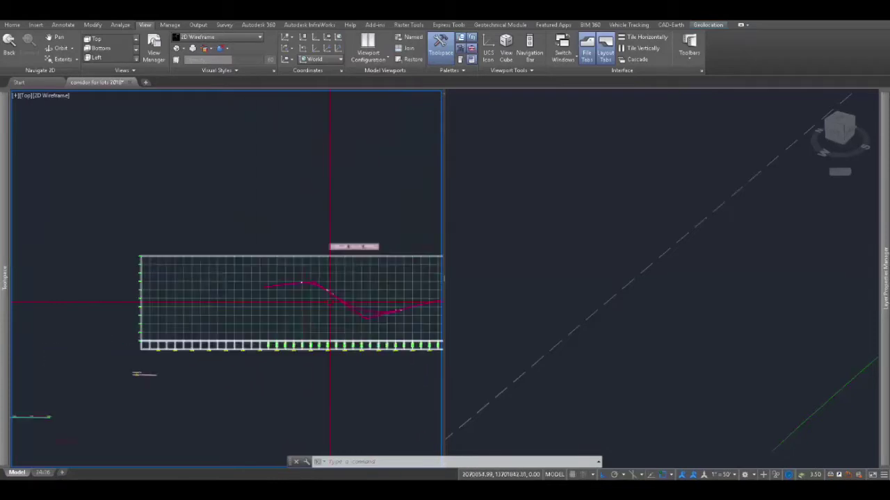
{"action": "scroll", "coordinate": [392, 322], "scroll_direction": "down", "scroll_amount": 3}
{"action": "middle_click_drag", "start_coordinate": [391, 322], "coordinate": [242, 326]}
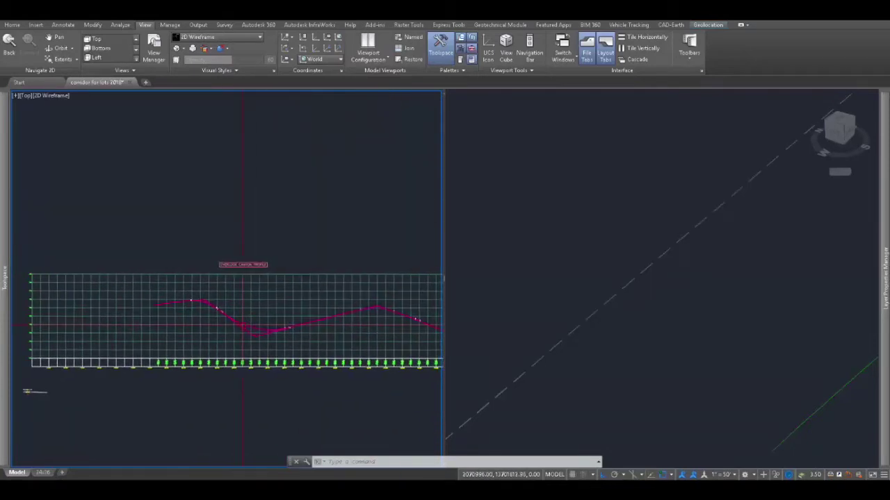
{"action": "scroll", "coordinate": [244, 353], "scroll_direction": "down", "scroll_amount": 4}
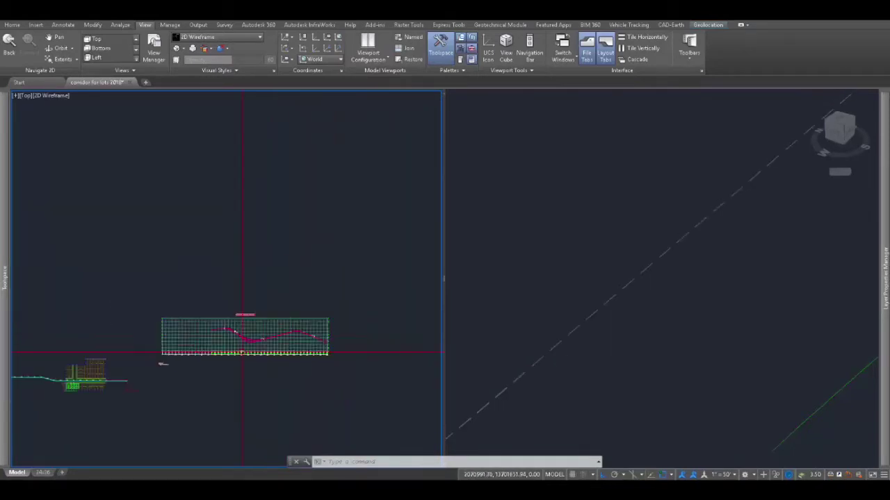
{"action": "mouse_move", "coordinate": [199, 353]}
{"action": "middle_mouse_down"}
{"action": "mouse_move", "coordinate": [316, 312]}
{"action": "mouse_move", "coordinate": [259, 328]}
{"action": "mouse_move", "coordinate": [224, 325]}
{"action": "middle_mouse_up"}
{"action": "scroll", "coordinate": [271, 329], "scroll_direction": "up", "scroll_amount": 4}
{"action": "scroll", "coordinate": [293, 305], "scroll_direction": "up", "scroll_amount": 4}
{"action": "scroll", "coordinate": [295, 310], "scroll_direction": "up", "scroll_amount": 8}
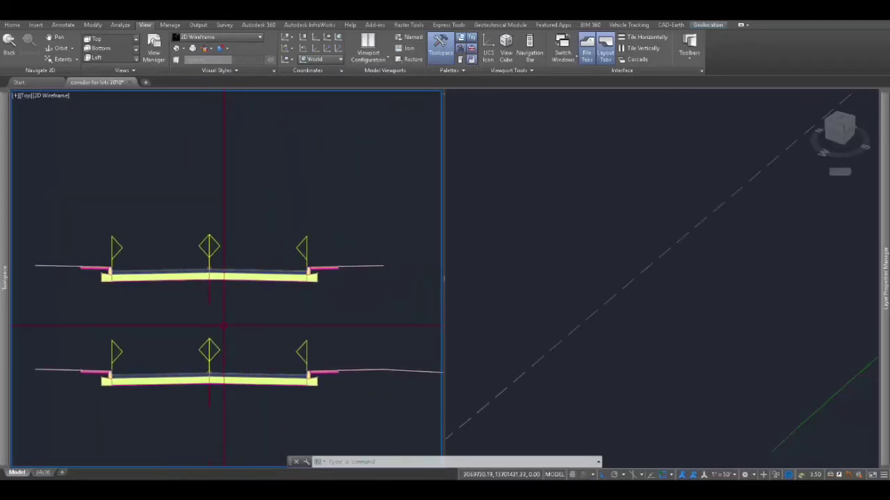
{"action": "scroll", "coordinate": [223, 325], "scroll_direction": "down", "scroll_amount": 5}
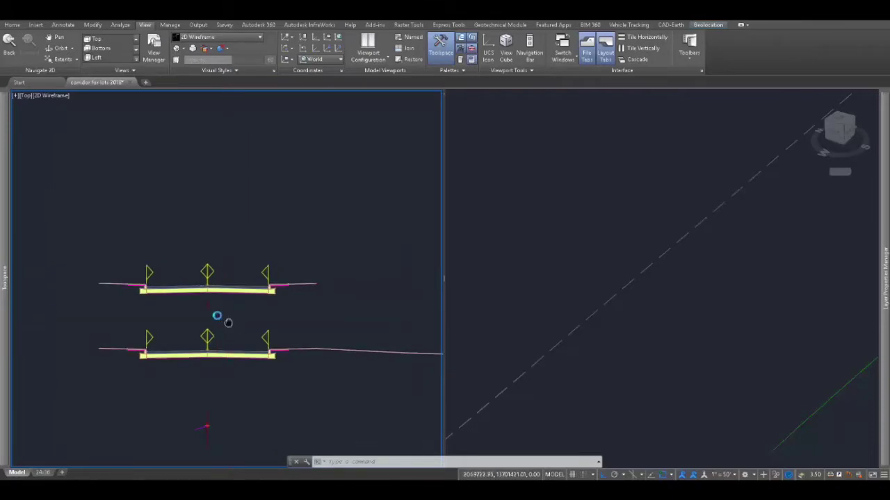
{"action": "scroll", "coordinate": [206, 313], "scroll_direction": "down", "scroll_amount": 2}
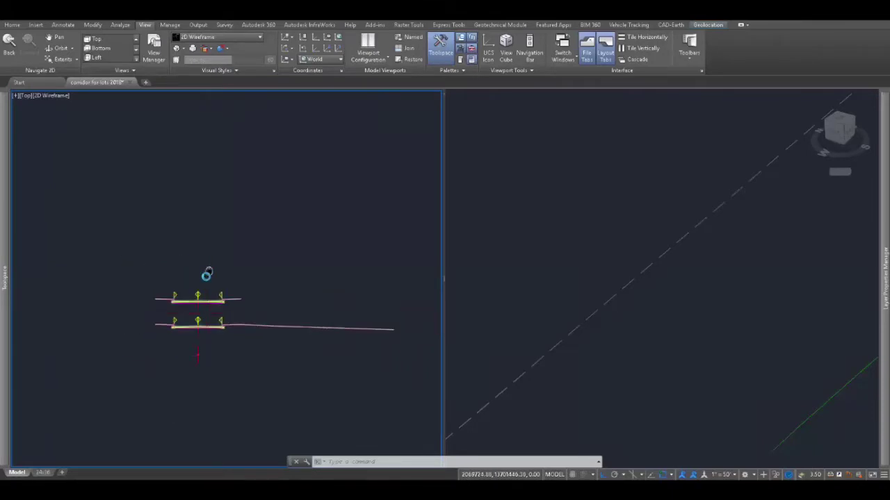
{"action": "middle_click_drag", "start_coordinate": [207, 272], "coordinate": [202, 282]}
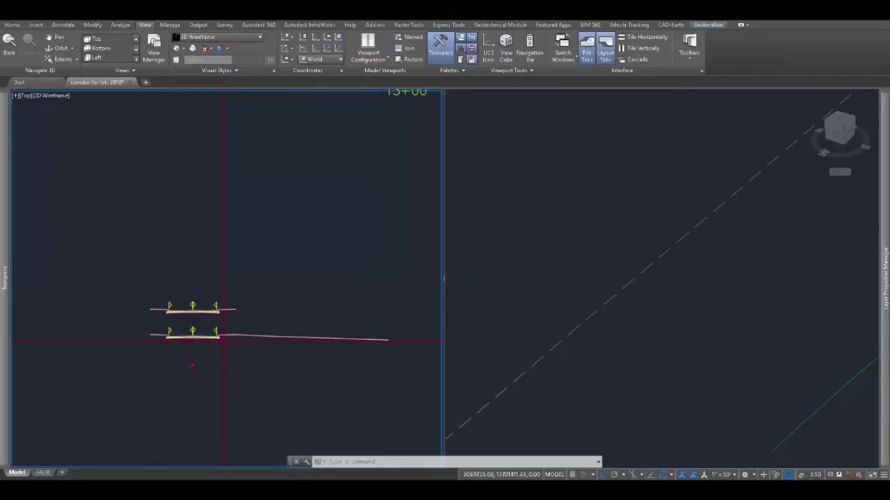
Inspect the BasicLaneTransition-To Pad and Bldg pad subassemblies on the far side of the lower road assembly.
{"action": "mouse_move", "coordinate": [229, 337]}
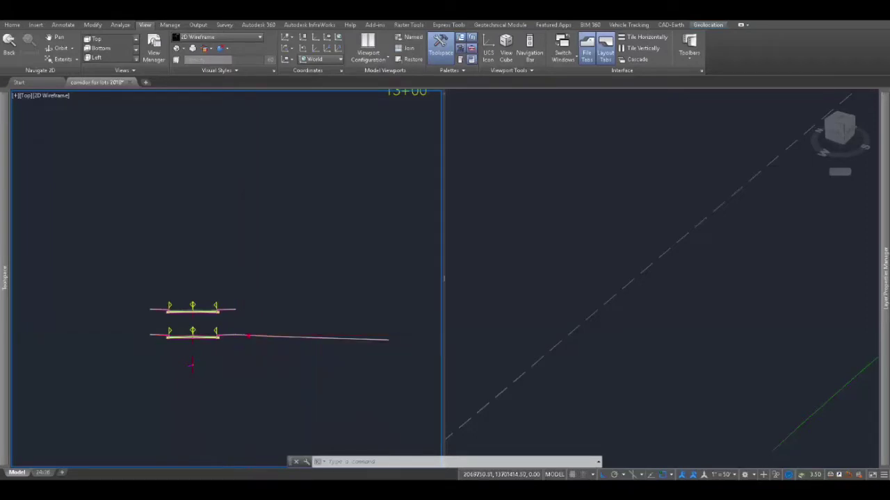
{"action": "left_click", "coordinate": [245, 337]}
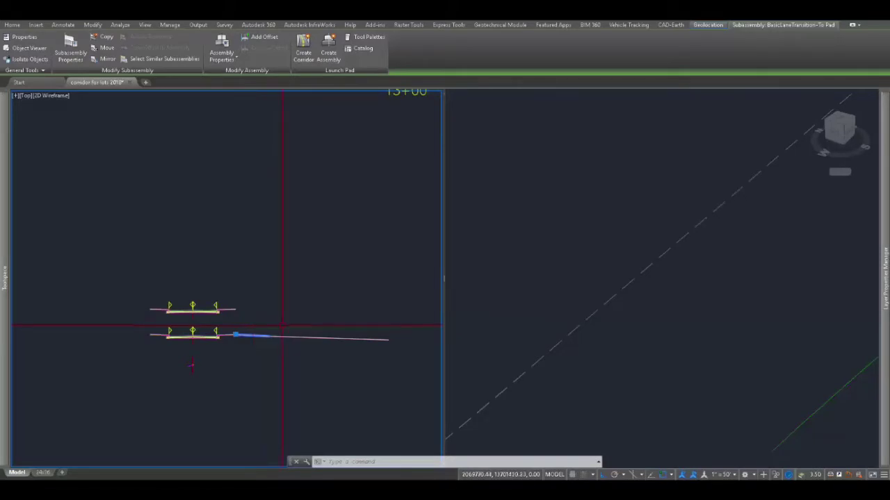
{"action": "key", "text": "Escape"}
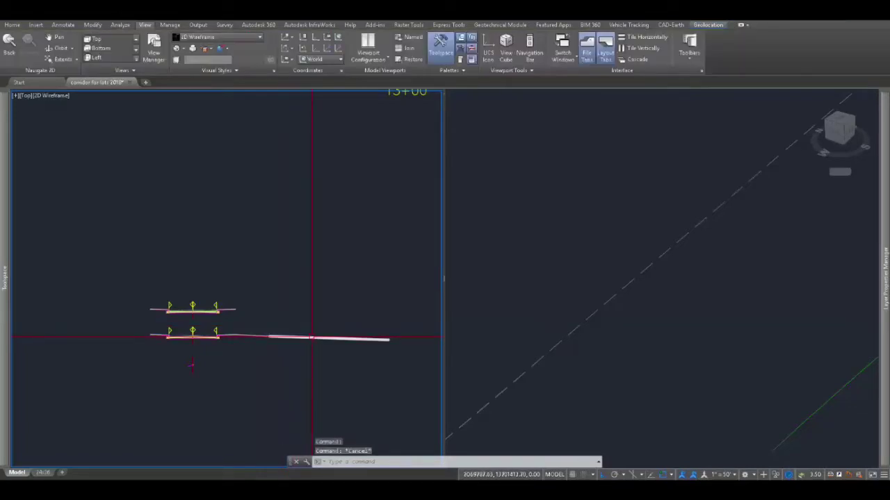
{"action": "left_click", "coordinate": [312, 338]}
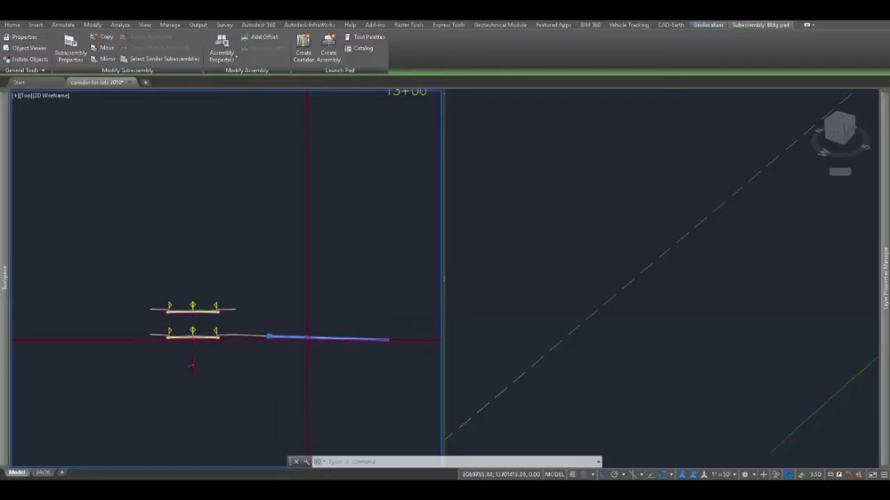
{"action": "mouse_move", "coordinate": [327, 339]}
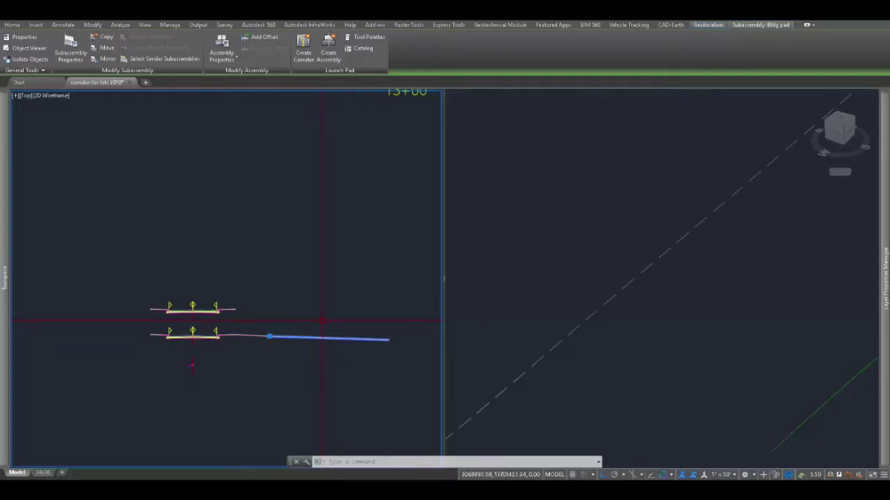
Examine lots 5 to 13 and their building pad outlines along the road alignment near station 28+00.
{"action": "scroll", "coordinate": [321, 322], "scroll_direction": "down", "scroll_amount": 1}
{"action": "scroll", "coordinate": [320, 323], "scroll_direction": "down", "scroll_amount": 2}
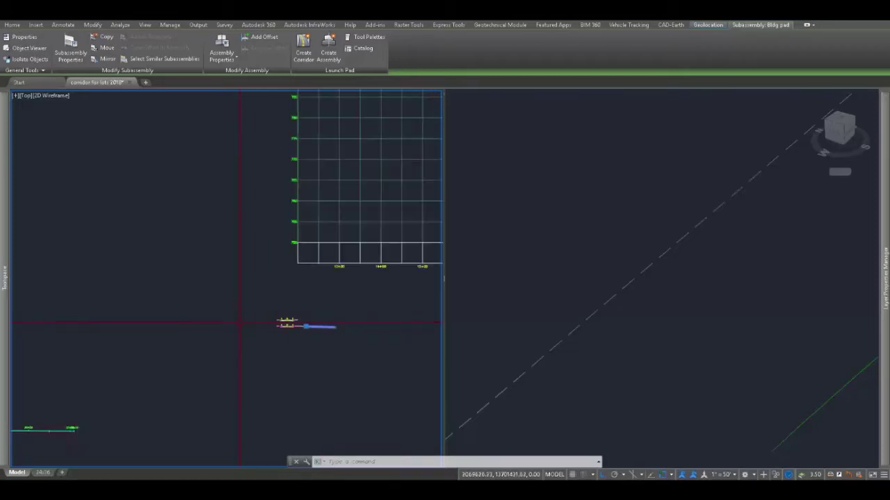
{"action": "middle_click_drag", "start_coordinate": [215, 326], "coordinate": [330, 223]}
{"action": "scroll", "coordinate": [328, 231], "scroll_direction": "down", "scroll_amount": 2}
{"action": "scroll", "coordinate": [157, 274], "scroll_direction": "up", "scroll_amount": 2}
{"action": "scroll", "coordinate": [109, 263], "scroll_direction": "up", "scroll_amount": 2}
{"action": "middle_click_drag", "start_coordinate": [214, 275], "coordinate": [417, 280]}
{"action": "scroll", "coordinate": [260, 277], "scroll_direction": "up", "scroll_amount": 2}
{"action": "middle_click_drag", "start_coordinate": [257, 280], "coordinate": [219, 284]}
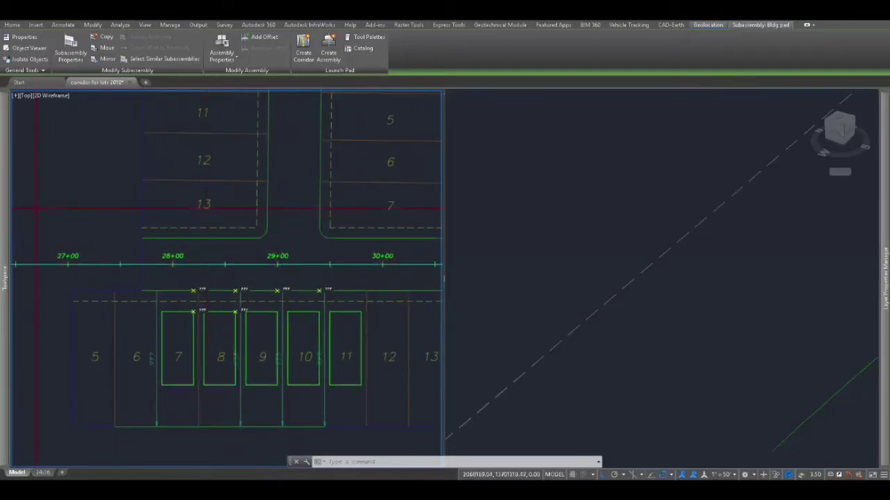
Open the corridor properties of Corridor - (1) and place the dialog clear of the lots.
{"action": "mouse_move", "coordinate": [6, 213]}
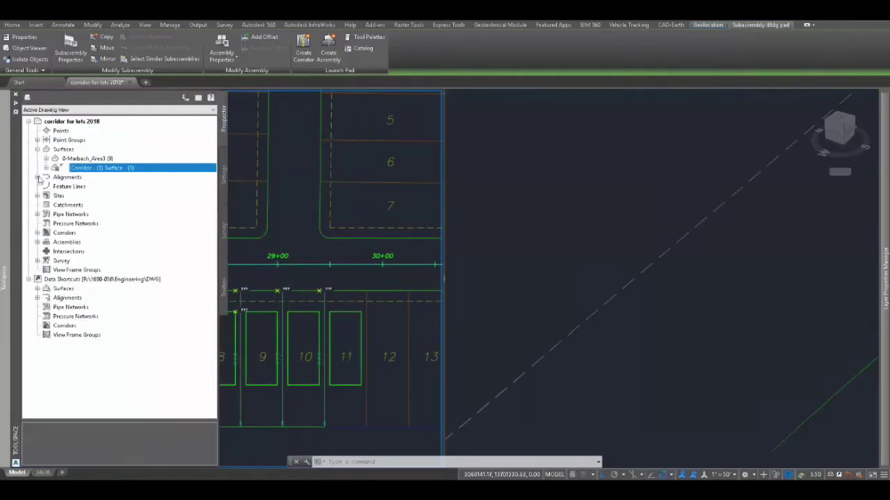
{"action": "left_click", "coordinate": [36, 232]}
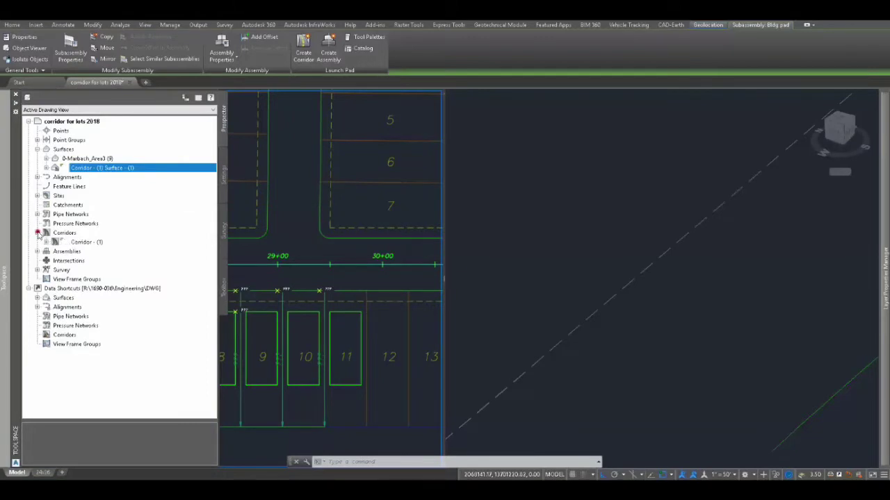
{"action": "right_click", "coordinate": [77, 242]}
{"action": "left_click", "coordinate": [99, 244]}
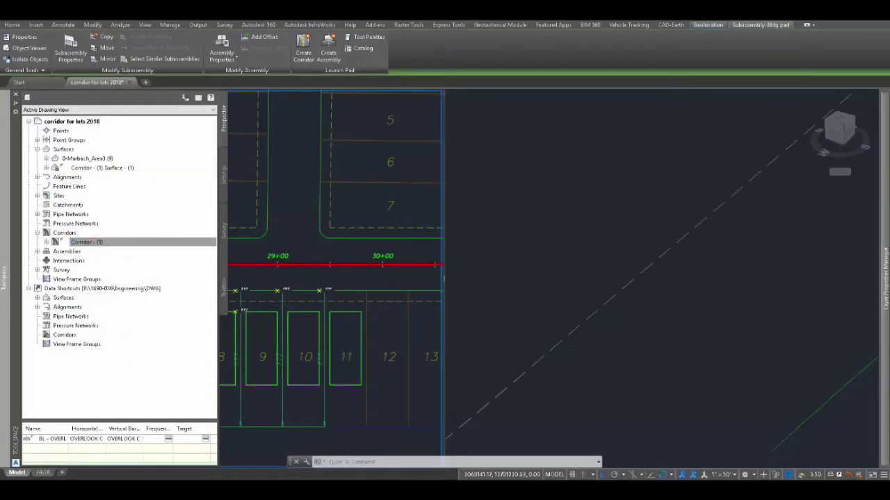
{"action": "left_click_drag", "start_coordinate": [889, 202], "coordinate": [442, 123]}
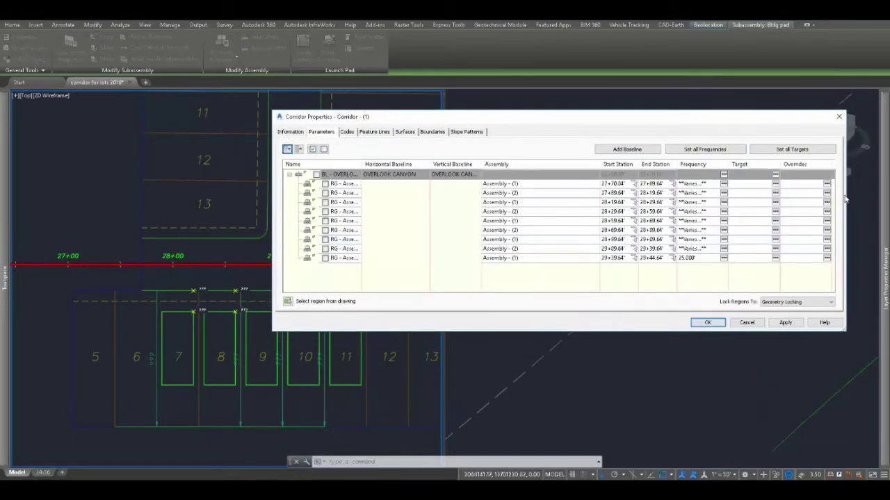
{"action": "left_click_drag", "start_coordinate": [518, 120], "coordinate": [563, 110]}
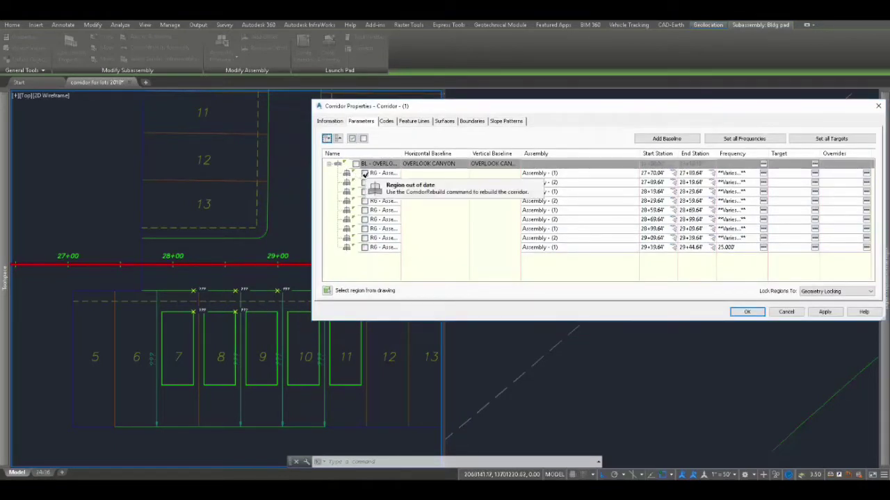
Enable every region of the Overlook Canyon baseline and rebuild the corridor.
{"action": "left_click", "coordinate": [365, 173]}
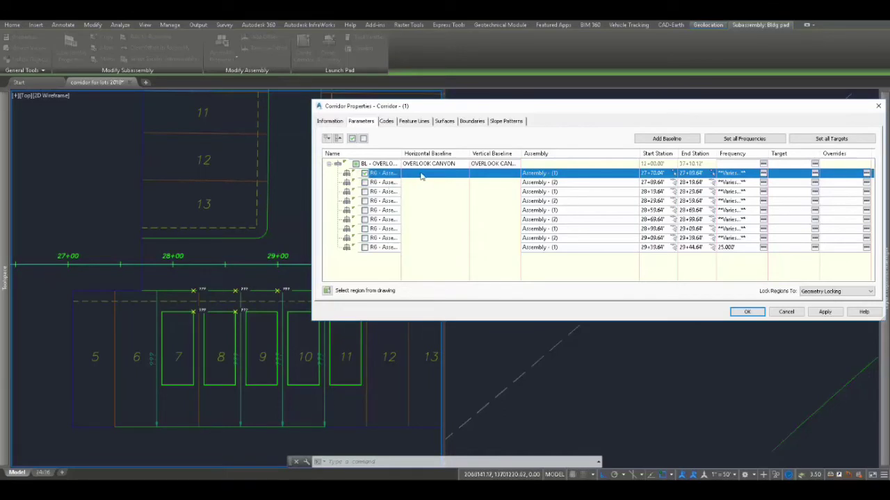
{"action": "left_click", "coordinate": [383, 182]}
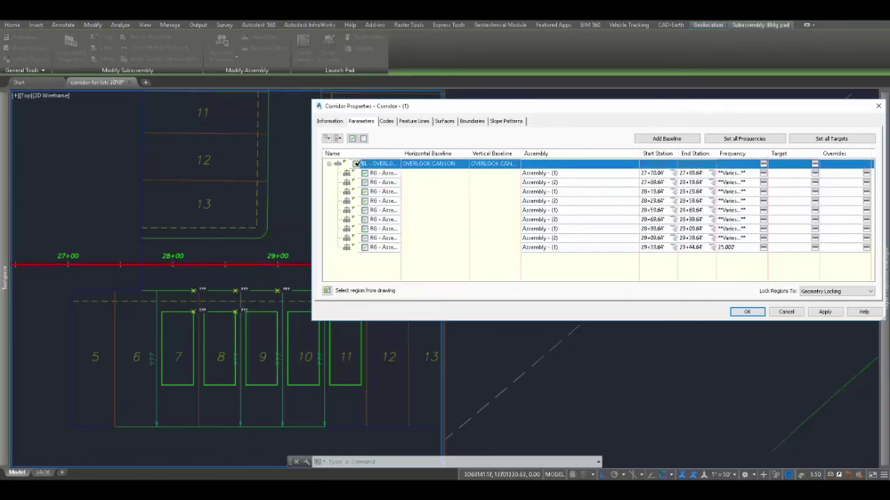
{"action": "left_click", "coordinate": [356, 163]}
{"action": "left_click", "coordinate": [383, 182]}
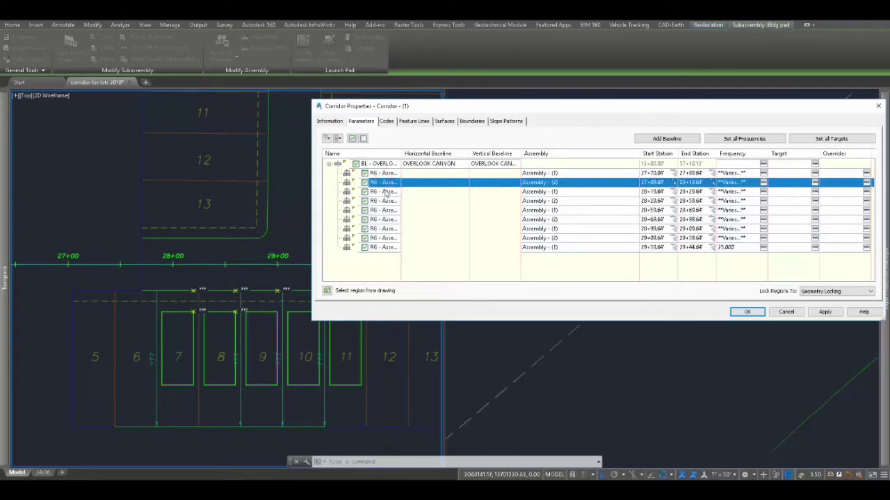
{"action": "left_click", "coordinate": [824, 313]}
{"action": "key", "text": "Return"}
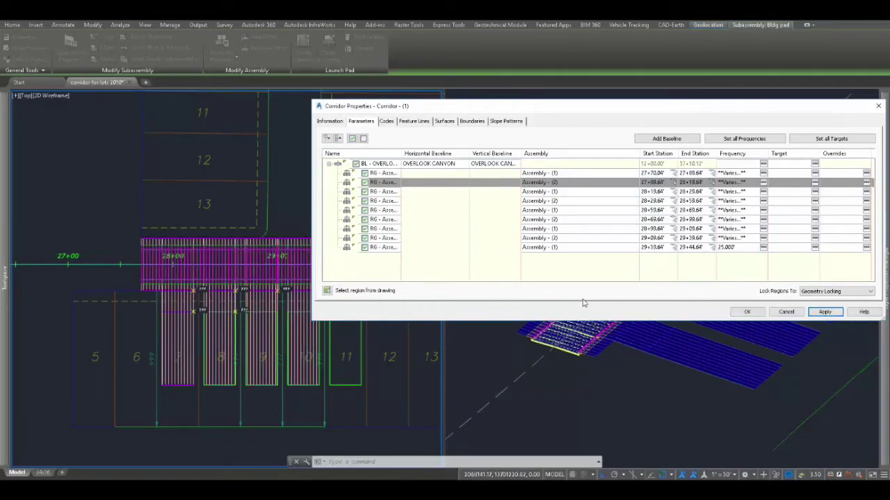
{"action": "left_click", "coordinate": [378, 173]}
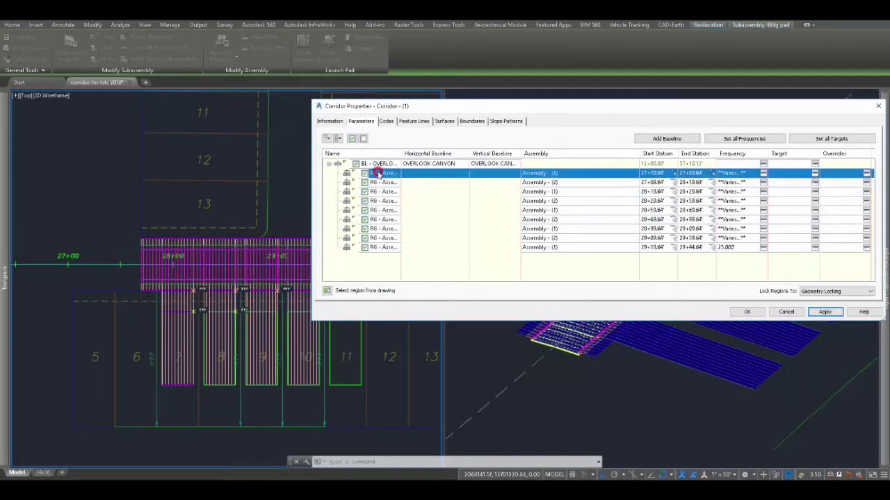
{"action": "left_click", "coordinate": [747, 311]}
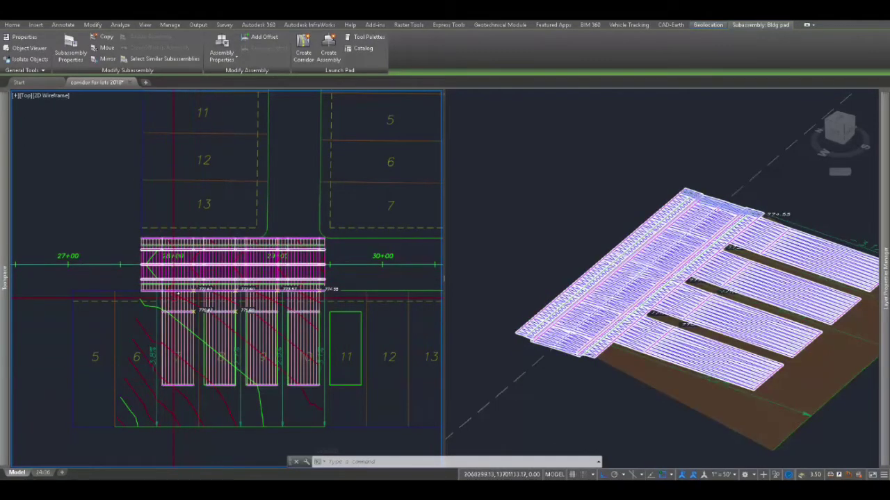
Examine the rebuilt corridor, its building pad strips and the spot elevations in the plan and 3D viewports.
{"action": "scroll", "coordinate": [169, 287], "scroll_direction": "up", "scroll_amount": 4}
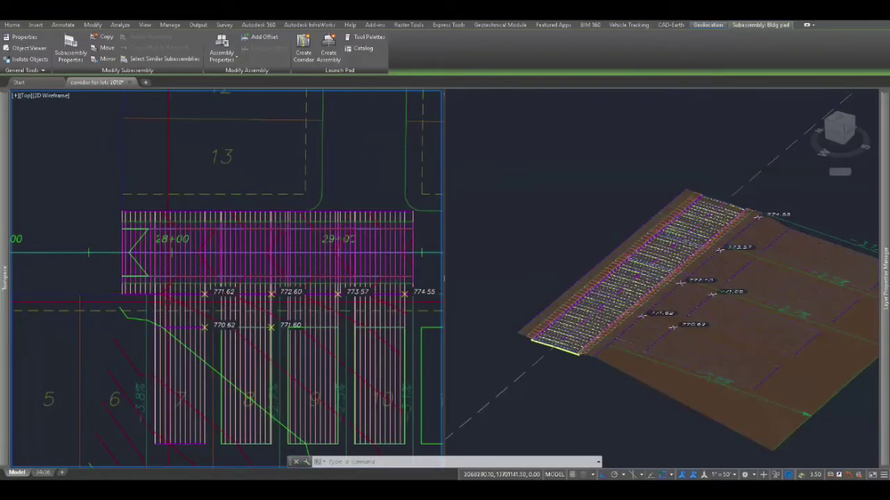
{"action": "left_click", "coordinate": [177, 328]}
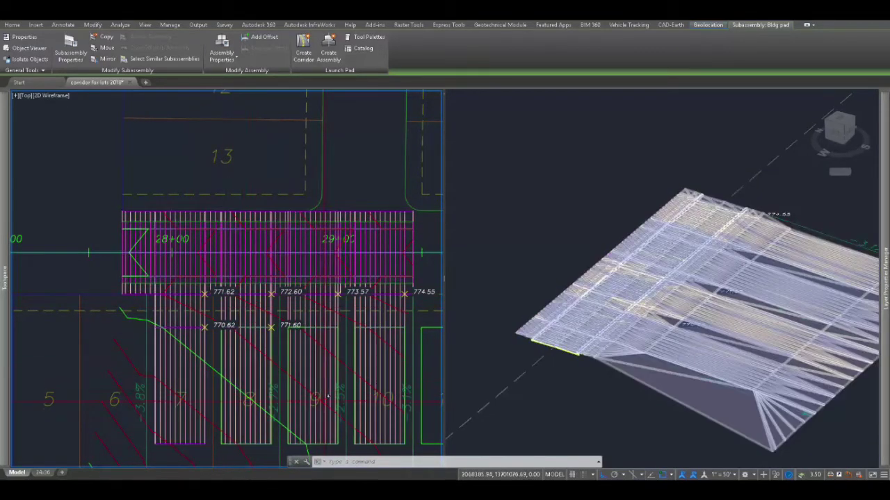
{"action": "key", "text": "Escape"}
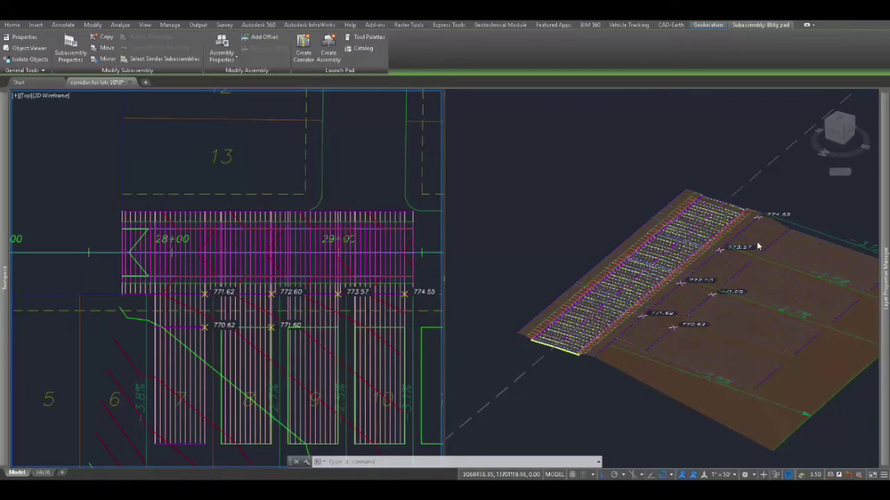
{"action": "left_click", "coordinate": [612, 391]}
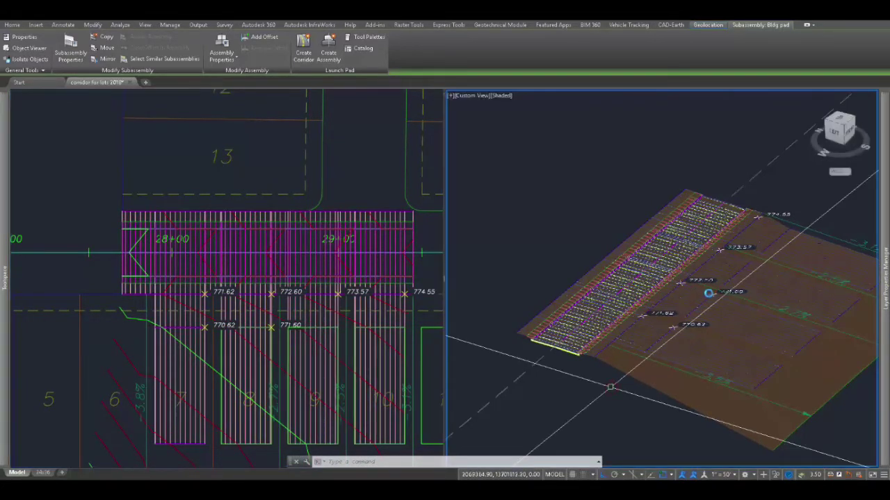
{"action": "left_click", "coordinate": [733, 271]}
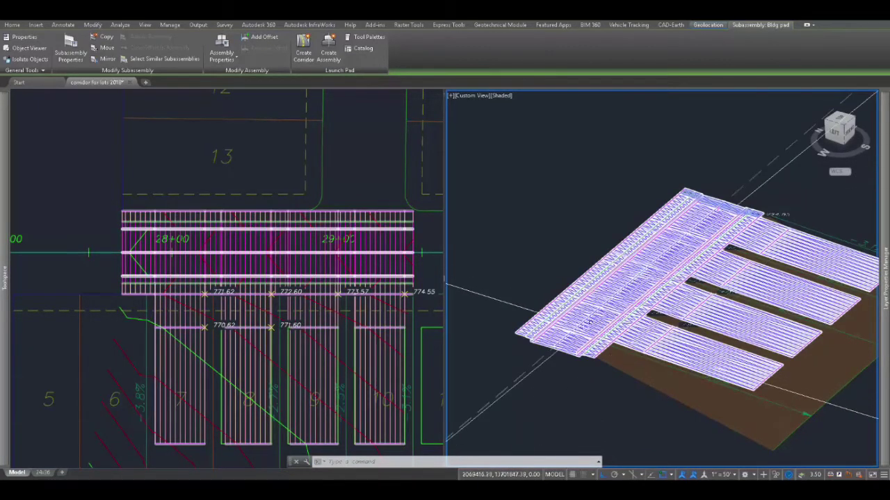
{"action": "key", "text": "Escape"}
{"action": "left_click", "coordinate": [340, 212]}
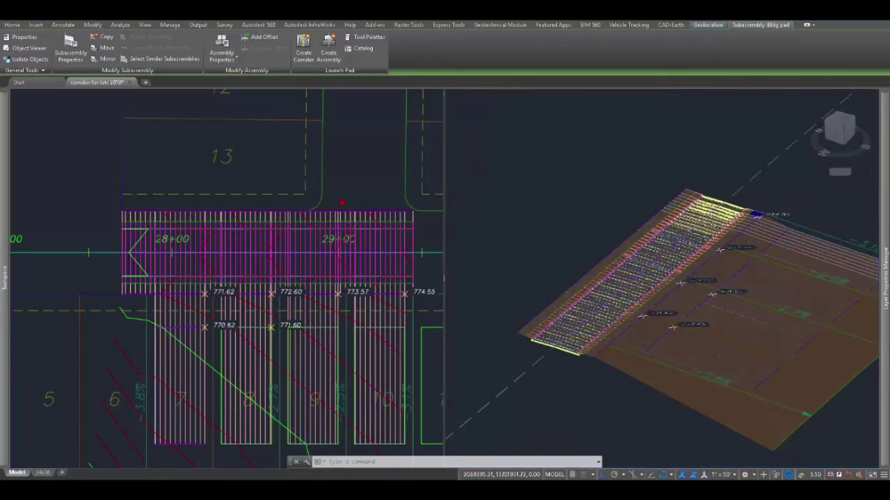
{"action": "left_click", "coordinate": [303, 318]}
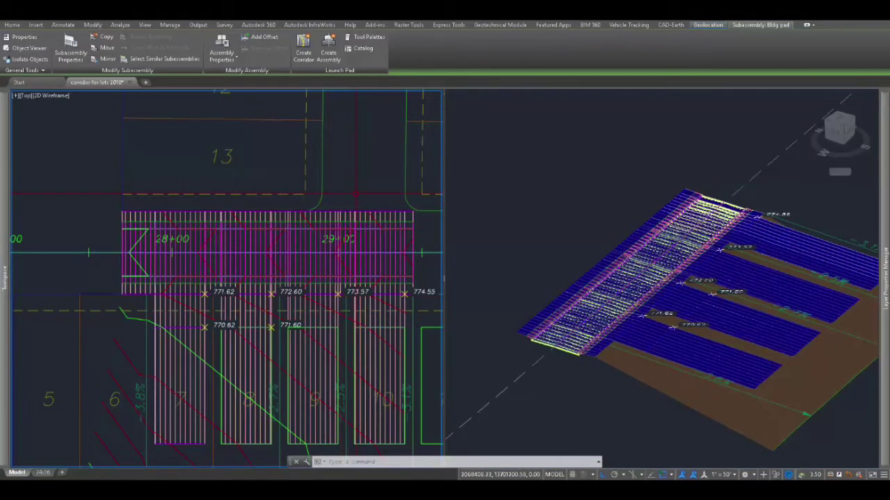
{"action": "left_click", "coordinate": [328, 264]}
{"action": "right_click", "coordinate": [328, 264]}
{"action": "key", "text": "Escape"}
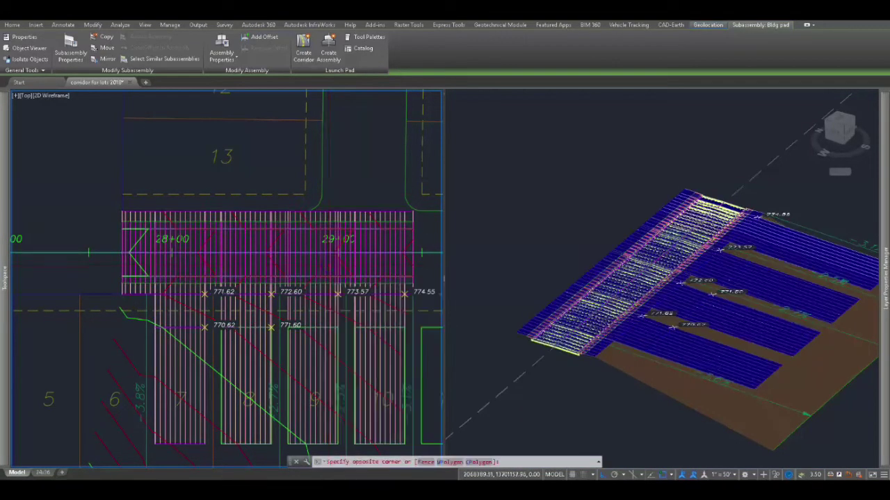
{"action": "key", "text": "Escape"}
{"action": "left_click", "coordinate": [331, 267]}
{"action": "right_click", "coordinate": [330, 266]}
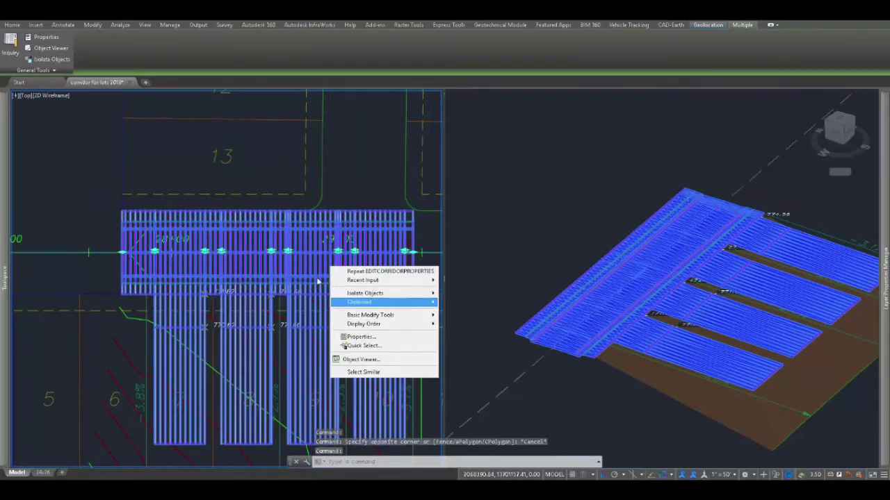
{"action": "key", "text": "Escape"}
{"action": "key", "text": "Escape"}
Open the corridor properties of Corridor - (1) and highlight the regions starting at 27+70.04 and 27+89.64 in plan.
{"action": "left_click", "coordinate": [318, 264]}
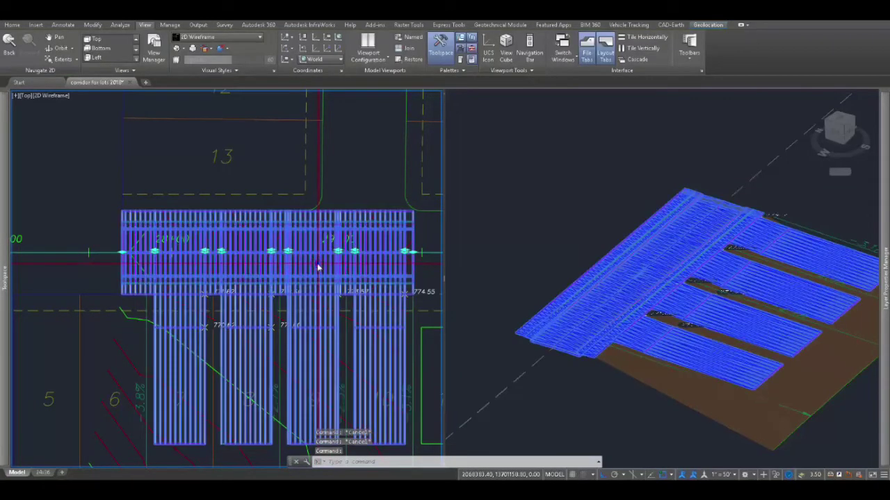
{"action": "right_click", "coordinate": [318, 264]}
{"action": "left_click", "coordinate": [348, 358]}
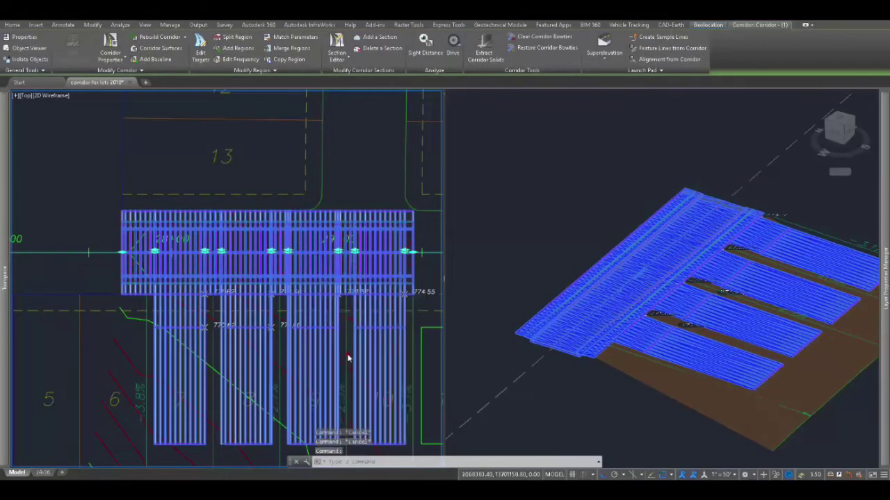
{"action": "double_click", "coordinate": [344, 289]}
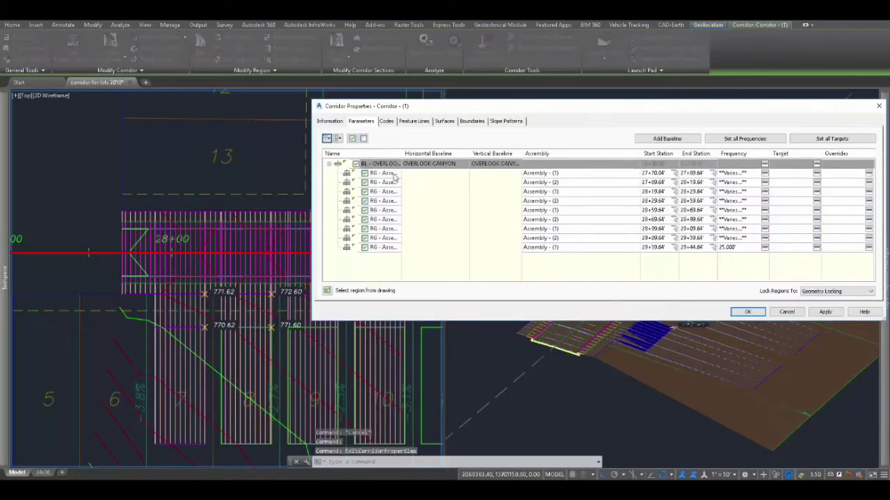
{"action": "left_click", "coordinate": [389, 173]}
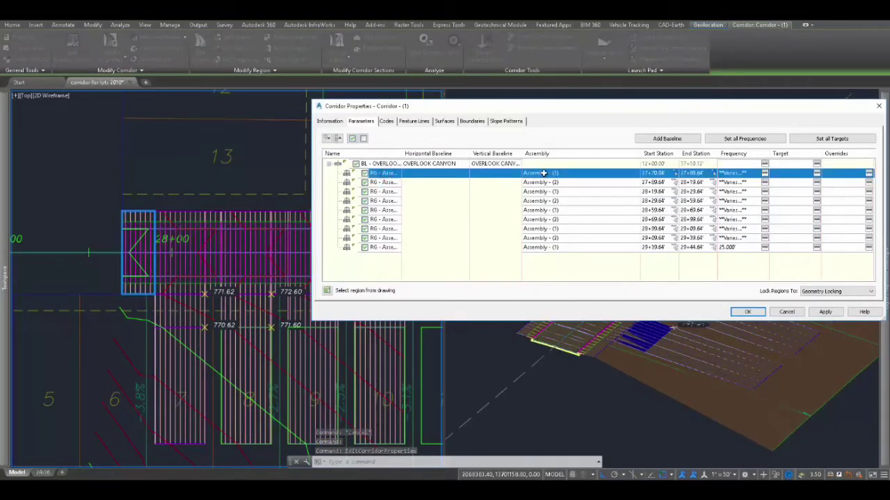
{"action": "left_click", "coordinate": [413, 183]}
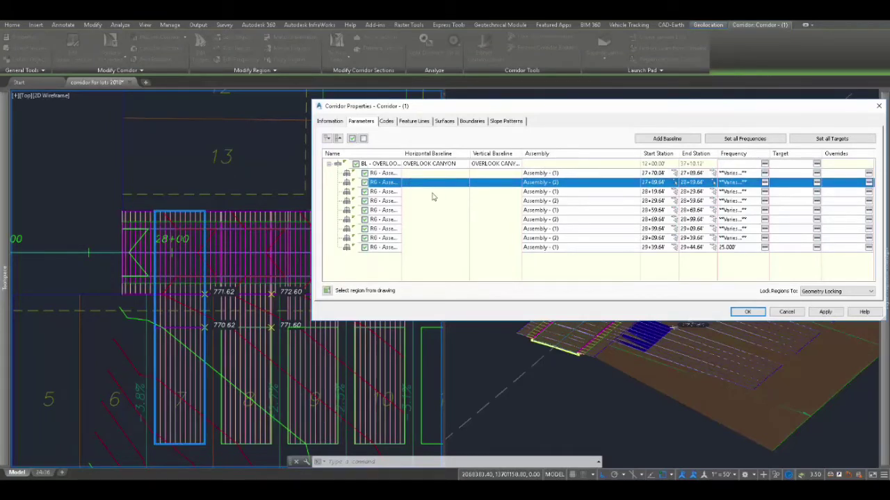
Review the target mapping of the Assembly - (2) region from 27+89.64 to 28+19.64, checking the To Pad transition alignment and profile targets.
{"action": "left_click", "coordinate": [817, 182]}
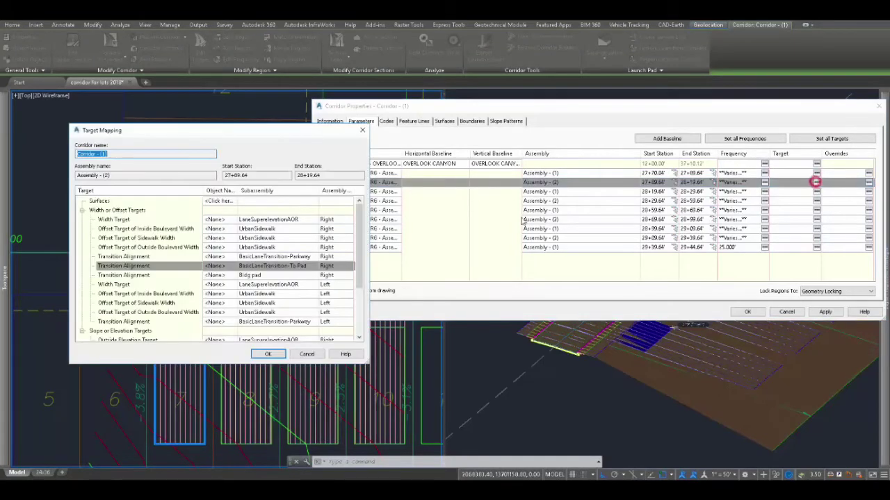
{"action": "scroll", "coordinate": [221, 298], "scroll_direction": "down", "scroll_amount": 3}
{"action": "left_click", "coordinate": [216, 303]}
{"action": "left_click", "coordinate": [217, 298]}
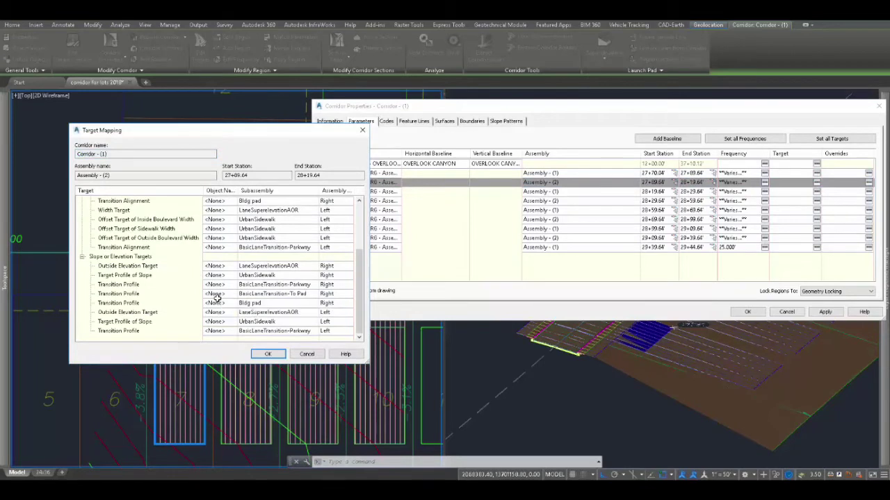
{"action": "scroll", "coordinate": [221, 298], "scroll_direction": "up", "scroll_amount": 3}
{"action": "left_click", "coordinate": [222, 293]}
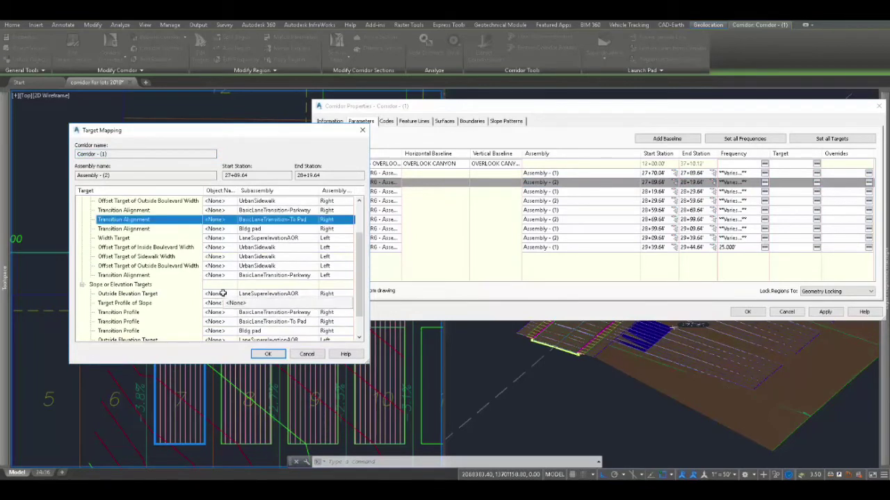
{"action": "left_click", "coordinate": [222, 292]}
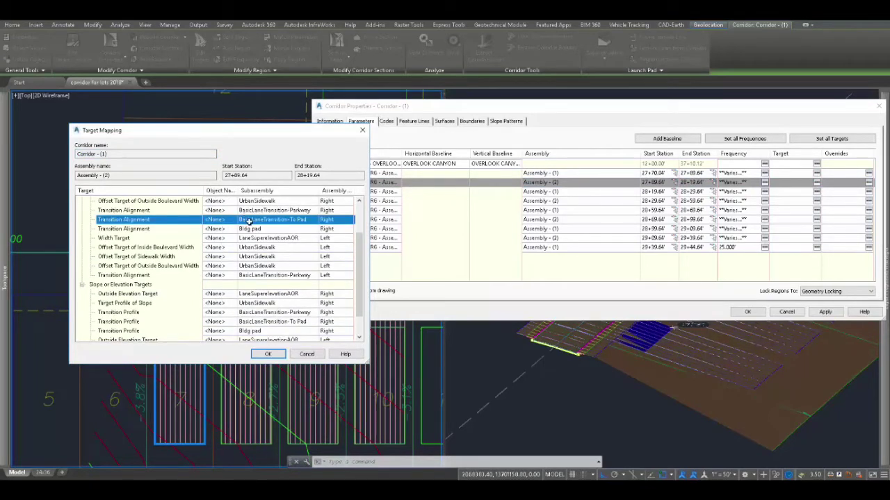
{"action": "scroll", "coordinate": [218, 303], "scroll_direction": "down", "scroll_amount": 1}
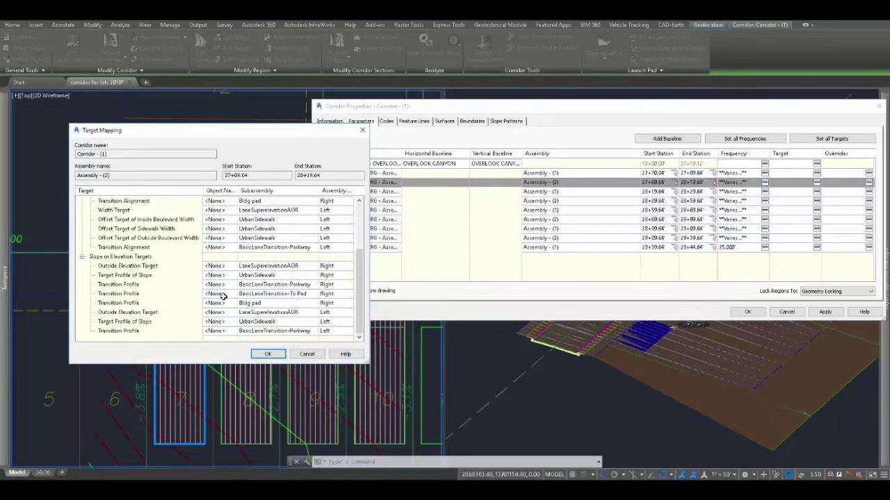
{"action": "left_click", "coordinate": [306, 355]}
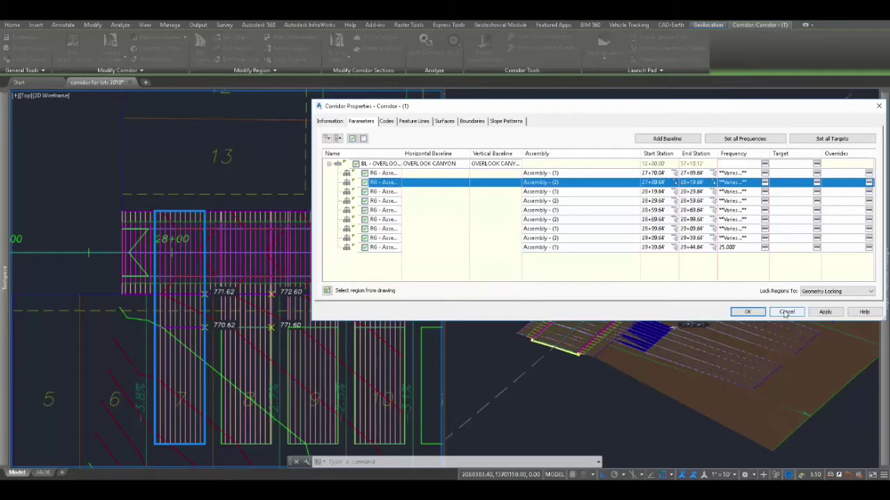
Highlight the regions starting at 28+19.64 and 28+29.64 in plan and close the corridor properties.
{"action": "left_click", "coordinate": [421, 191]}
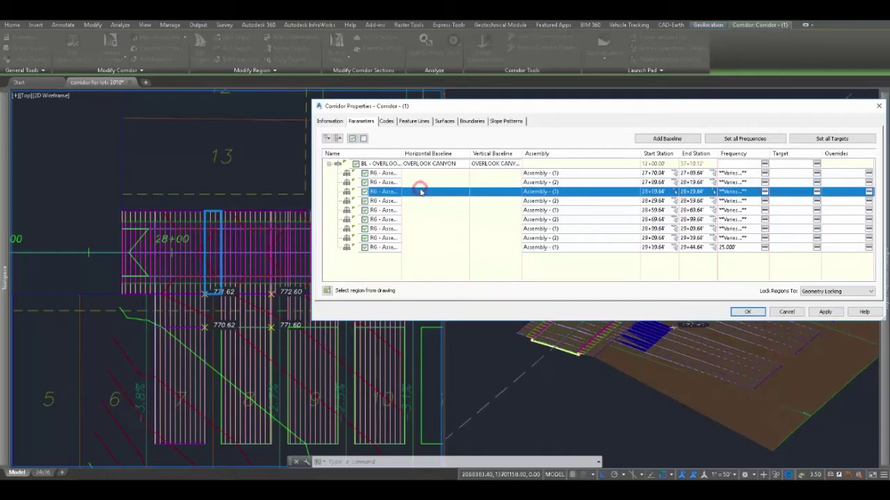
{"action": "left_click", "coordinate": [420, 201]}
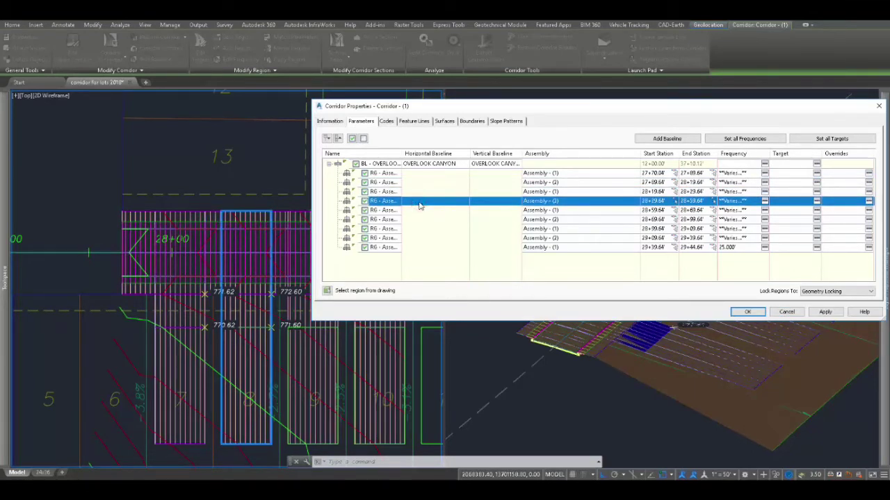
{"action": "left_click", "coordinate": [752, 314]}
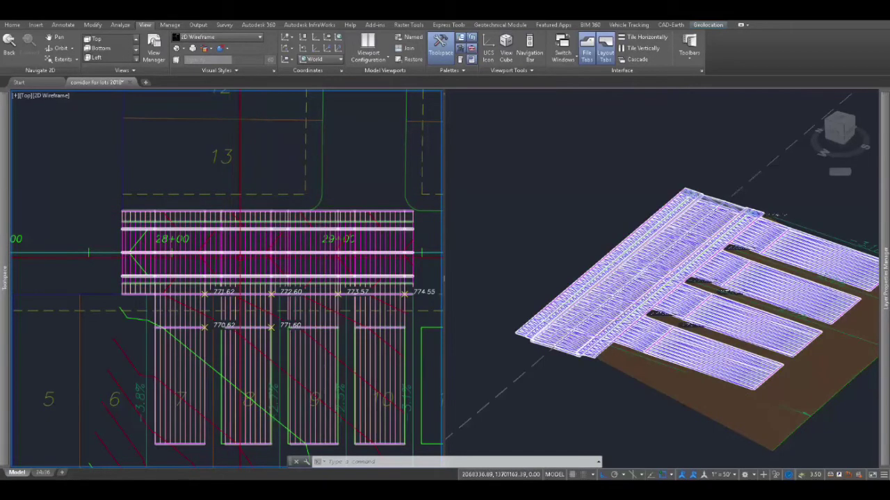
Start a Basic Feature Line in the Bldg Pad site at the insertion point of lot 7's 770.62 spot elevation, accepting elevation 770.621.
{"action": "scroll", "coordinate": [135, 337], "scroll_direction": "up", "scroll_amount": 2}
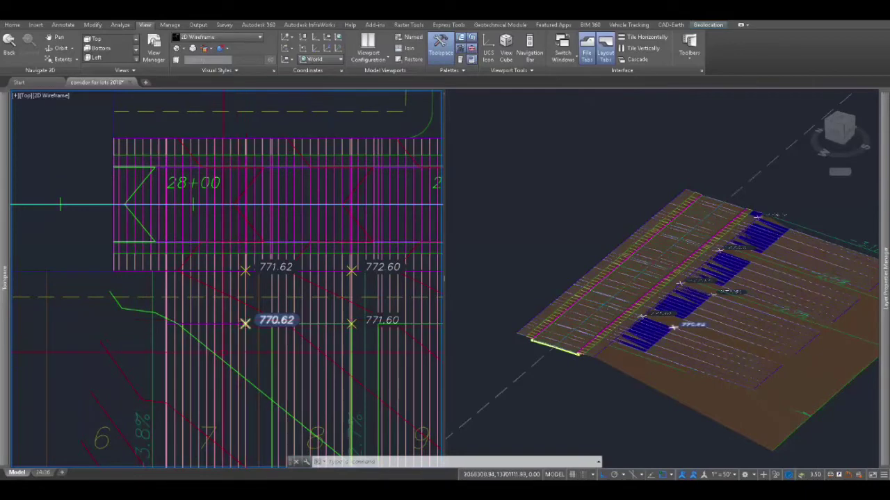
{"action": "scroll", "coordinate": [323, 287], "scroll_direction": "down", "scroll_amount": 2}
{"action": "scroll", "coordinate": [283, 334], "scroll_direction": "up", "scroll_amount": 2}
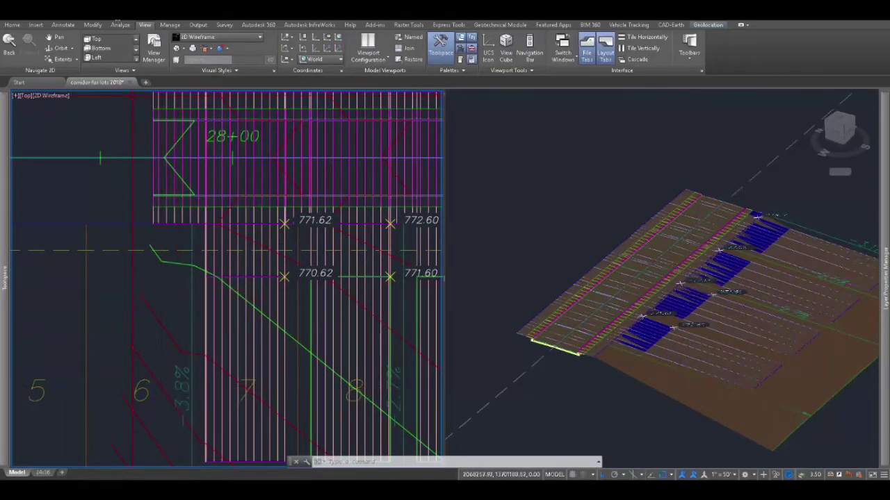
{"action": "left_click", "coordinate": [16, 25]}
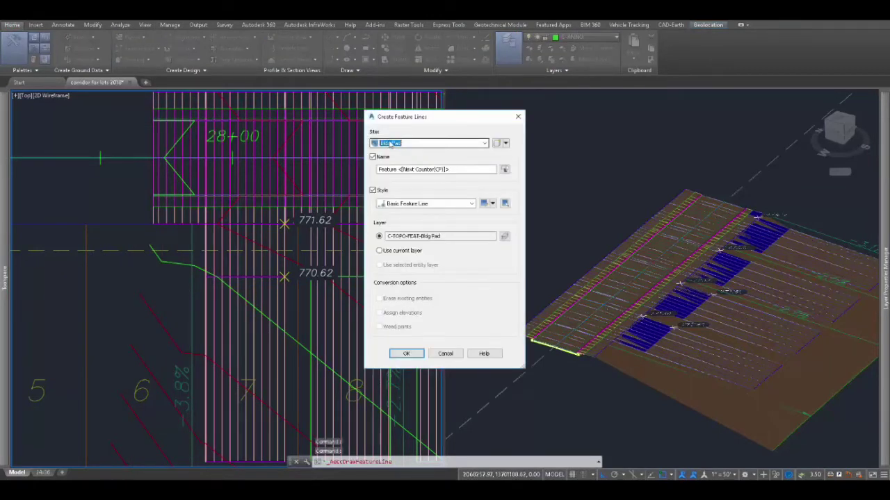
{"action": "left_click", "coordinate": [407, 353]}
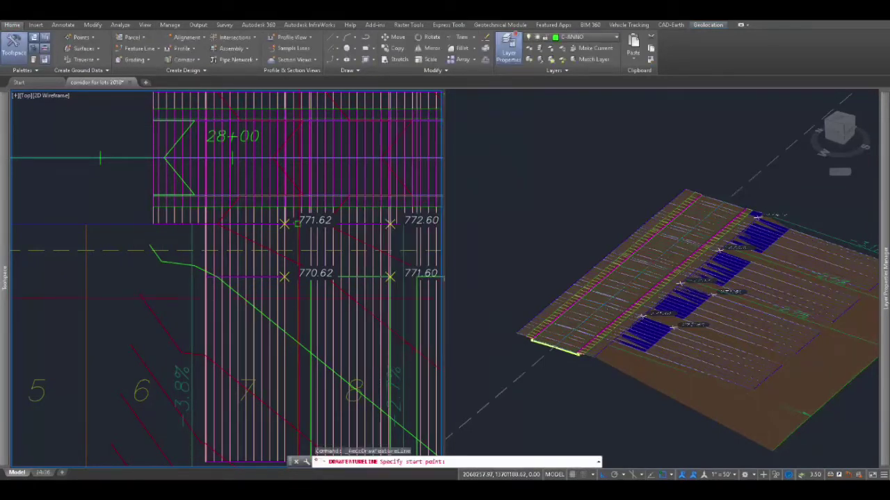
{"action": "right_click", "coordinate": [287, 278], "text": "shift"}
{"action": "left_click", "coordinate": [319, 256]}
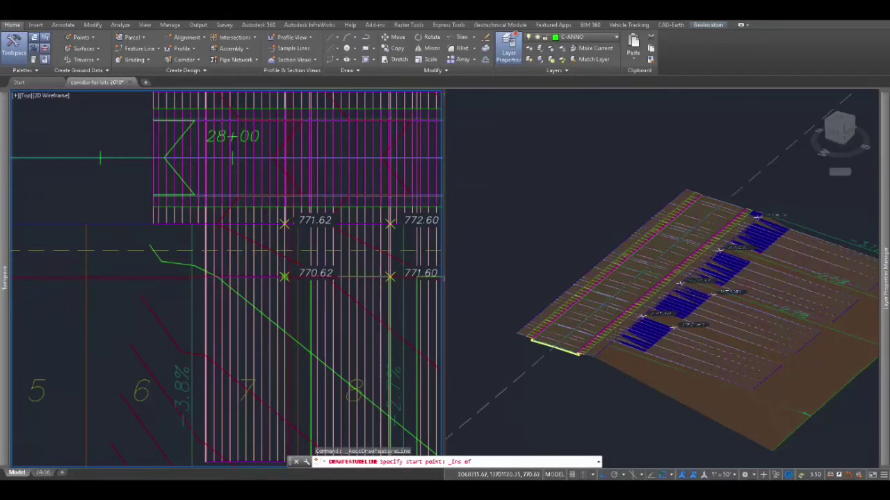
{"action": "left_click", "coordinate": [285, 277]}
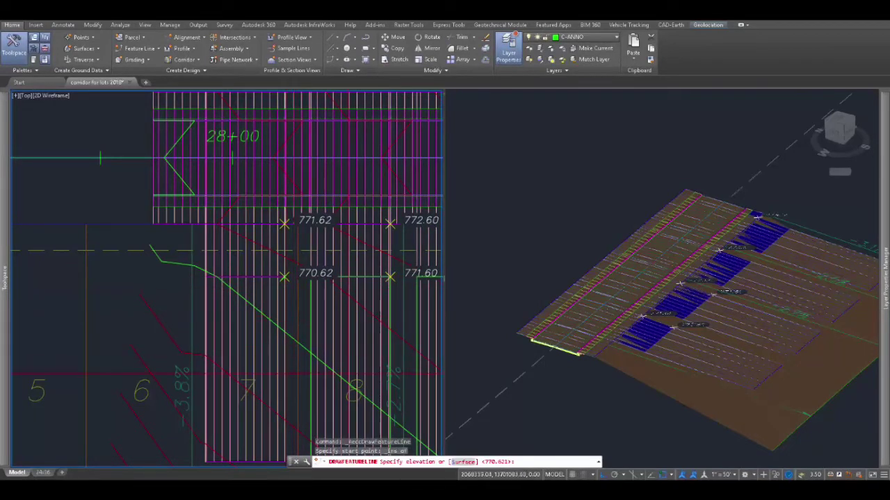
{"action": "key", "text": "Return"}
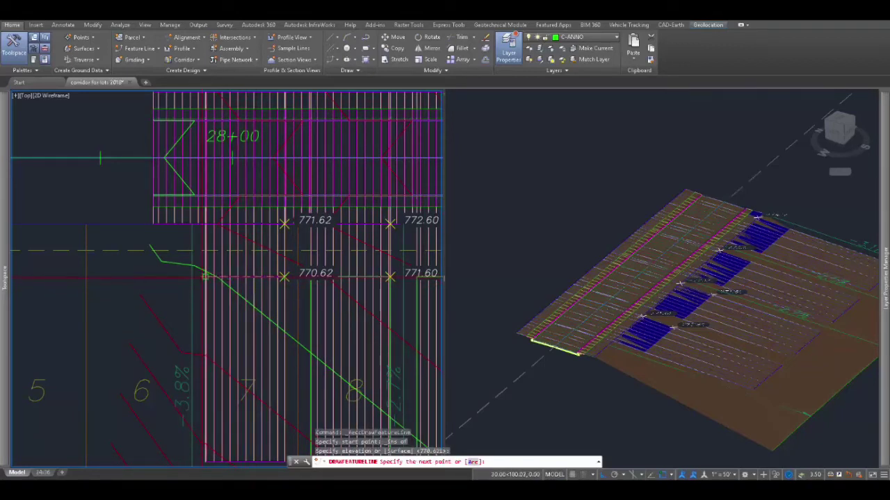
End the feature line 30 ft away at the opposite front corner of lot 7's pad with a grade of 0.00.
{"action": "left_click", "coordinate": [203, 277]}
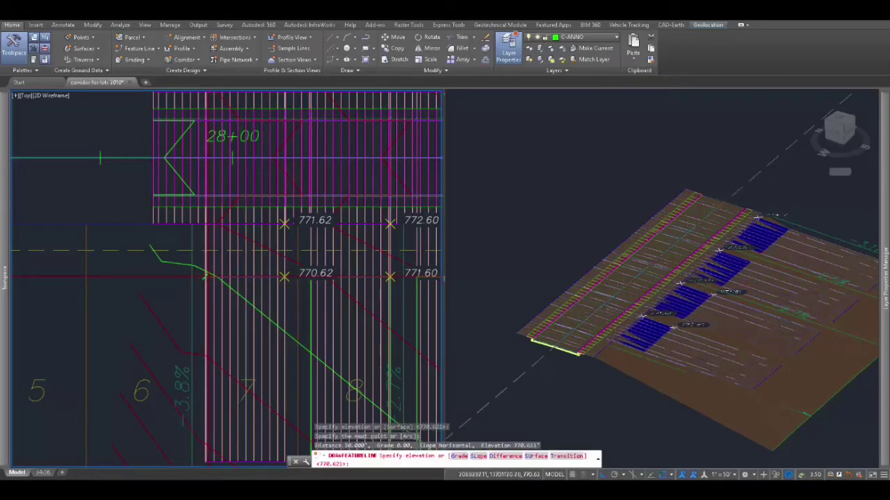
{"action": "type", "text": "g"}
{"action": "key", "text": "Return"}
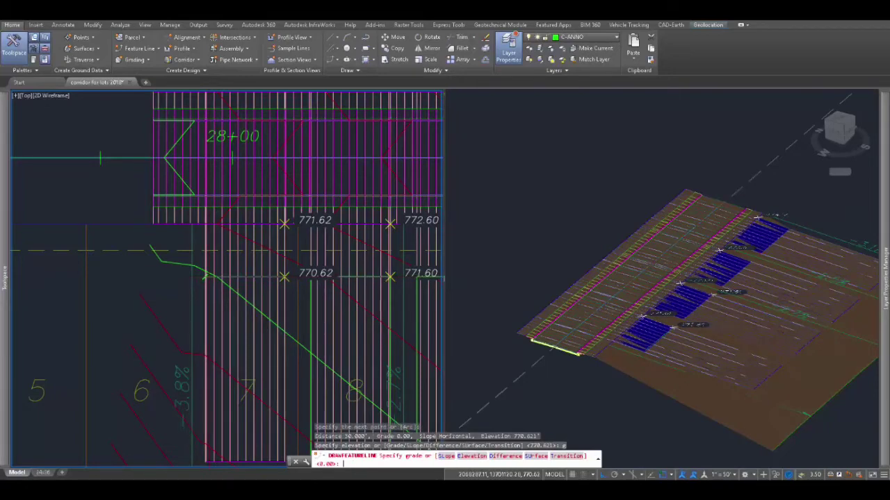
{"action": "key", "text": "Return"}
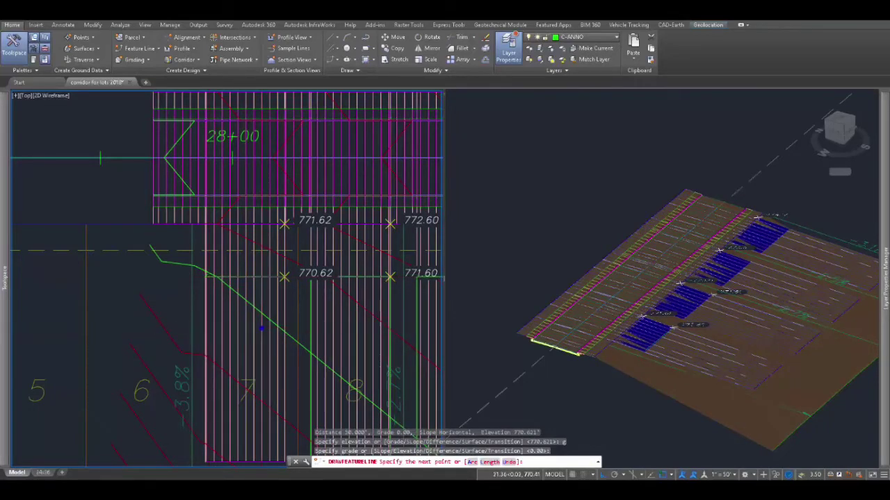
{"action": "key", "text": "Return"}
Draw a Bldg Pad feature line along lot 8's pad front from the 771.60 spot elevation to the opposite corner, 30 ft at 0.00 grade.
{"action": "middle_click_drag", "start_coordinate": [336, 298], "coordinate": [189, 314]}
{"action": "key", "text": "Return"}
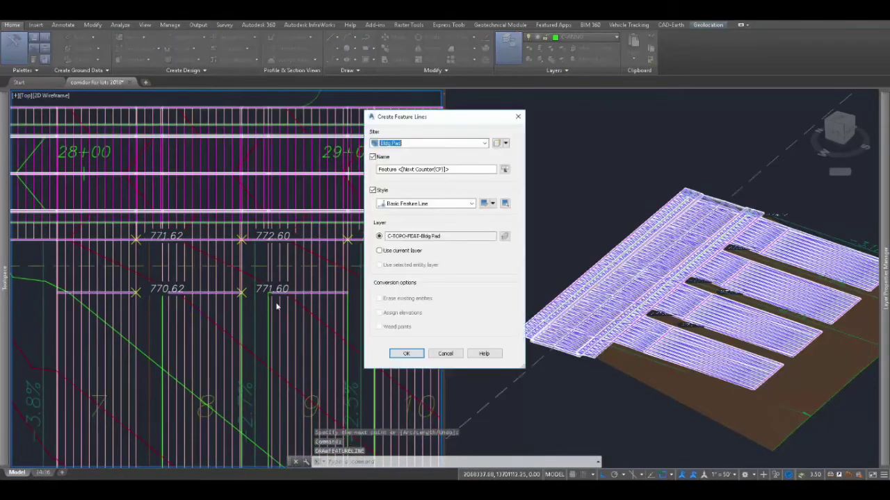
{"action": "left_click", "coordinate": [399, 354]}
{"action": "right_click", "coordinate": [255, 240], "text": "shift"}
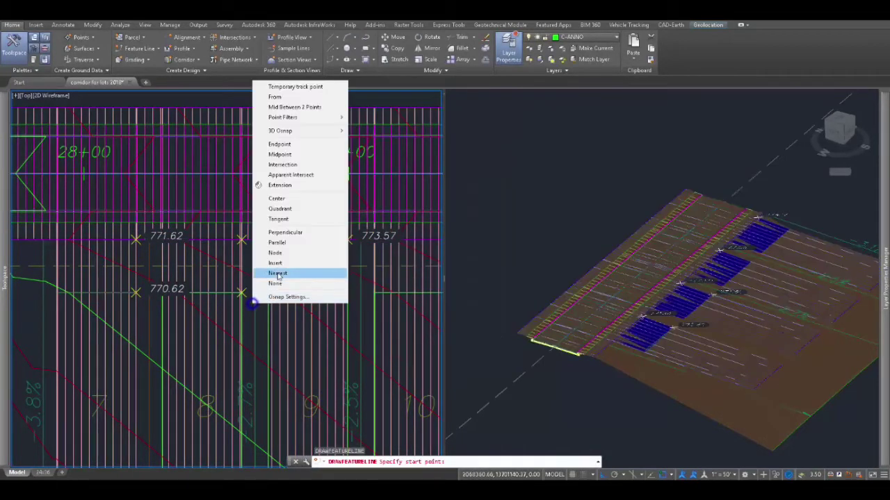
{"action": "left_click", "coordinate": [278, 275]}
{"action": "left_click", "coordinate": [252, 297]}
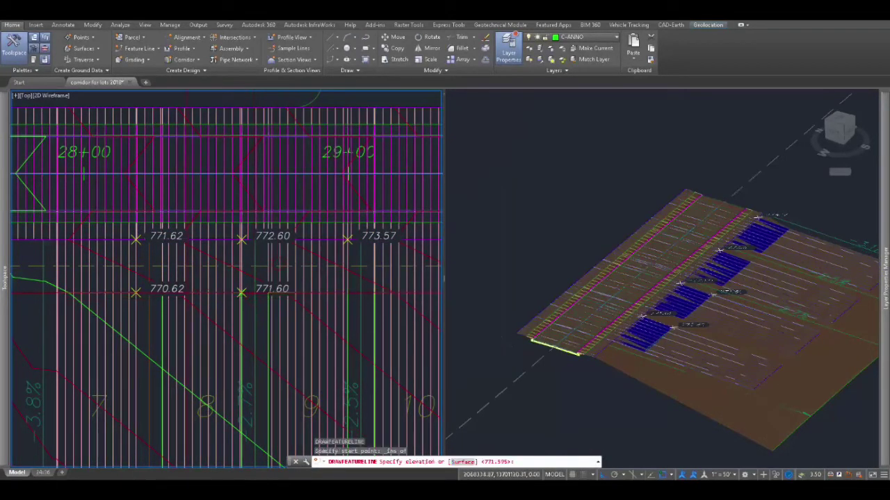
{"action": "key", "text": "Return"}
{"action": "left_click", "coordinate": [159, 293]}
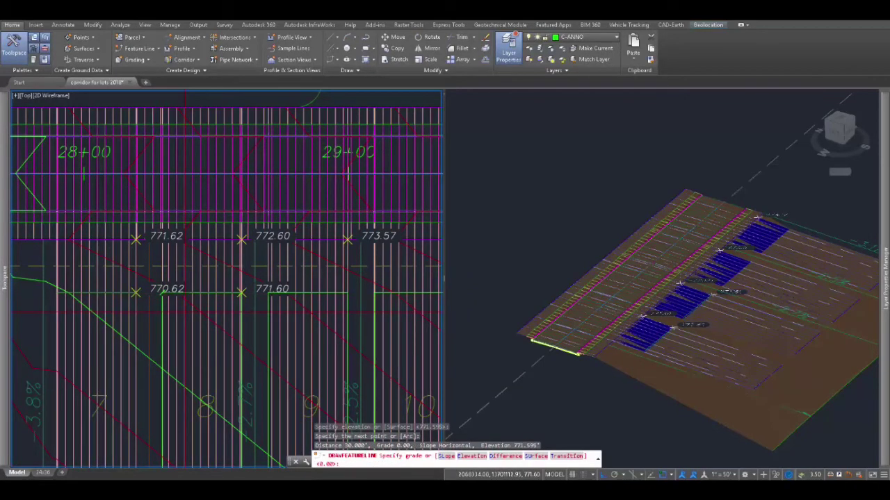
{"action": "key", "text": "Return"}
{"action": "key", "text": "Return"}
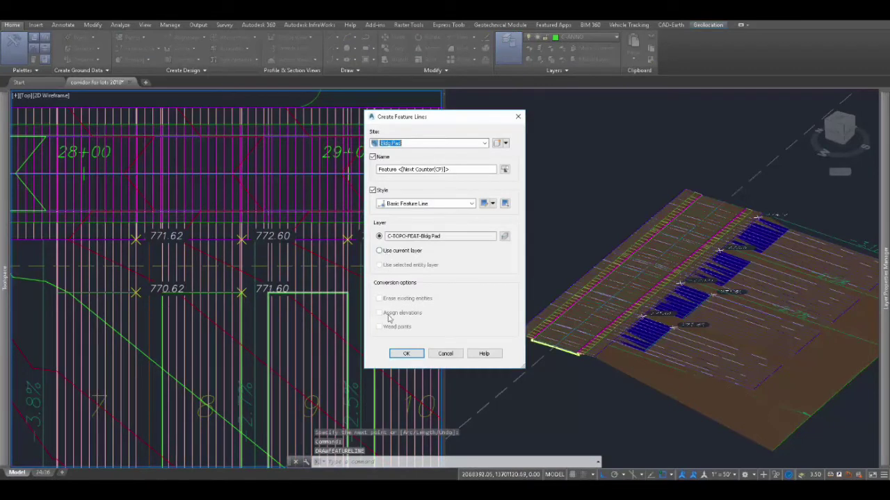
Draw a Bldg Pad feature line along lot 9's pad front, 30 ft at 0.00 grade, taking the start elevation from surface Corridor - (1) Surface - (1).
{"action": "left_click", "coordinate": [406, 353]}
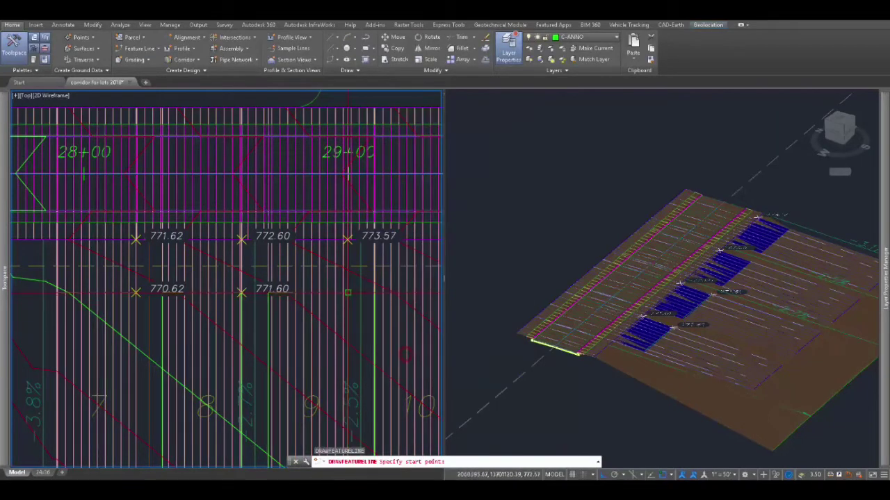
{"action": "left_click", "coordinate": [349, 294]}
{"action": "type", "text": "s"}
{"action": "key", "text": "Return"}
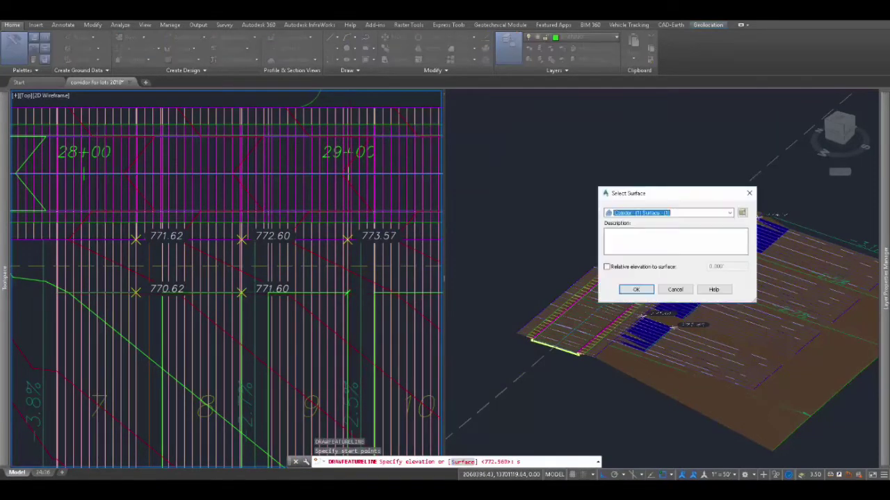
{"action": "left_click", "coordinate": [635, 290]}
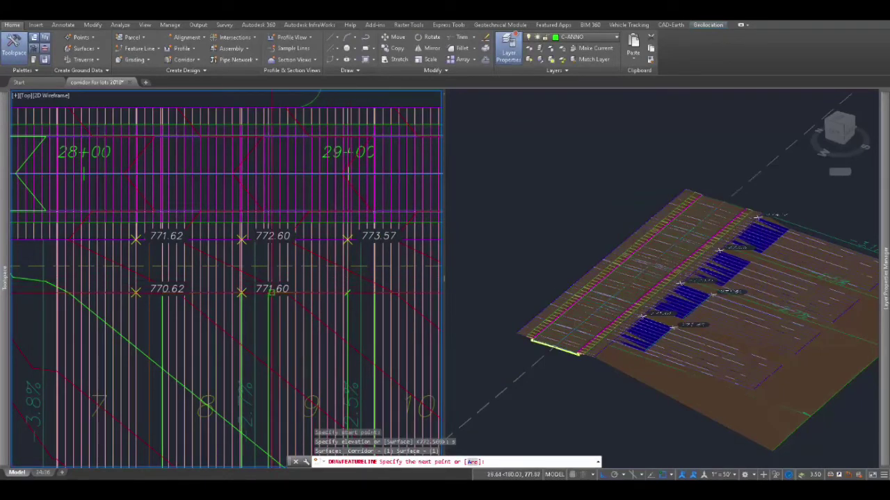
{"action": "left_click", "coordinate": [267, 294]}
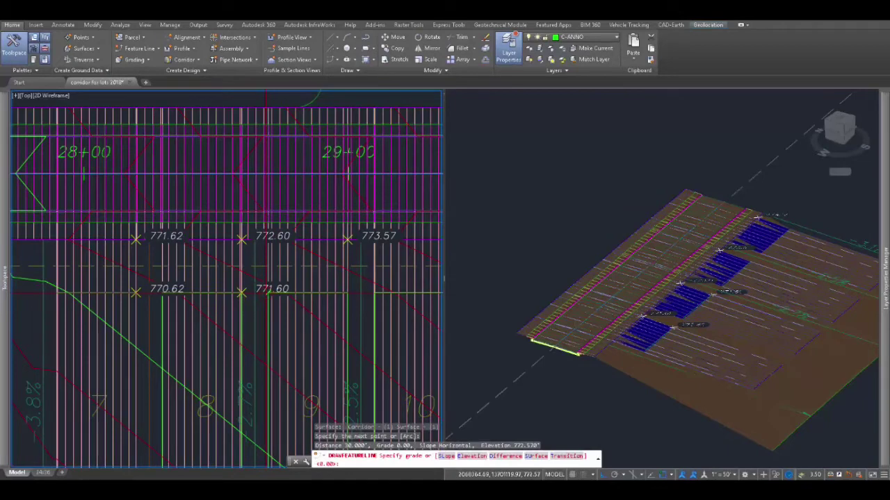
{"action": "key", "text": "Return"}
{"action": "key", "text": "Return"}
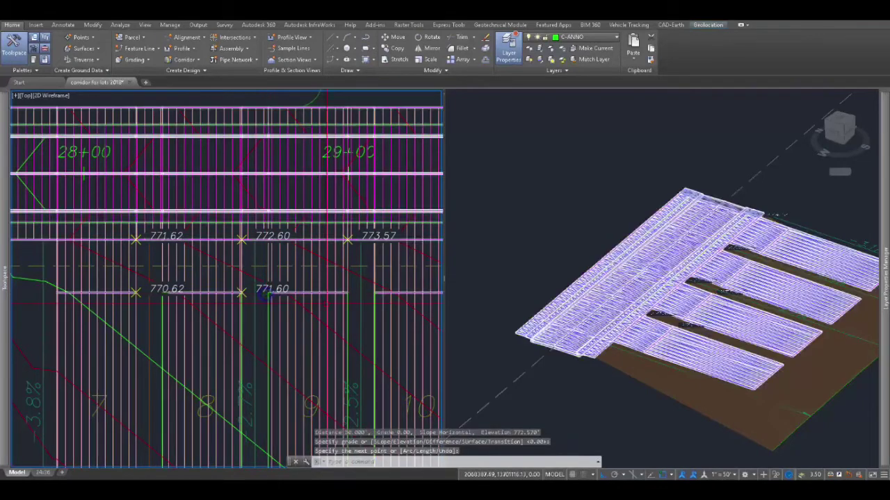
Draw a 30 ft Bldg Pad feature line at 0.00 grade along lot 10's pad front, starting below the 774.55 spot at the corridor surface elevation.
{"action": "middle_click_drag", "start_coordinate": [329, 303], "coordinate": [186, 303]}
{"action": "key", "text": "Return"}
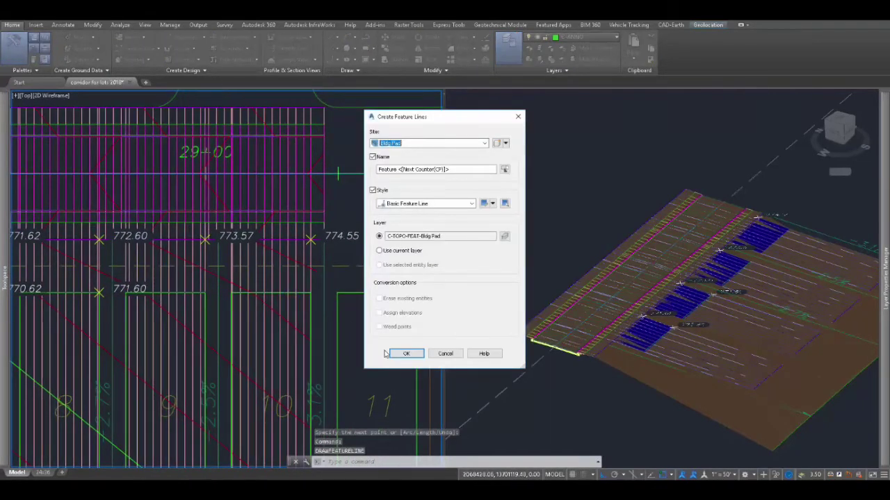
{"action": "left_click", "coordinate": [401, 355]}
{"action": "left_click", "coordinate": [310, 293]}
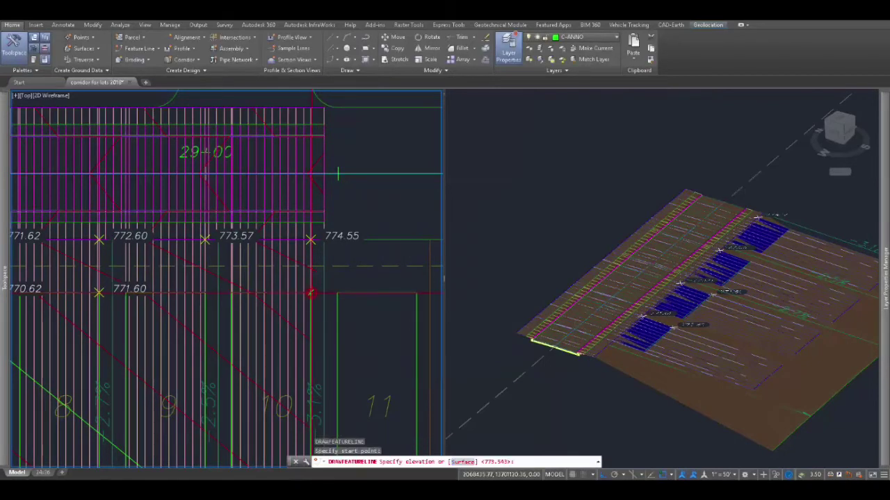
{"action": "type", "text": "s"}
{"action": "key", "text": "Return"}
{"action": "key", "text": "Return"}
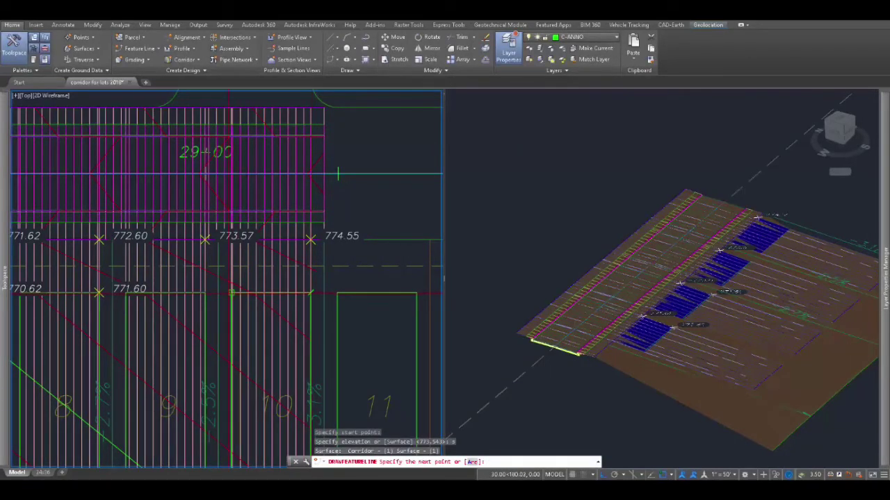
{"action": "left_click", "coordinate": [230, 292]}
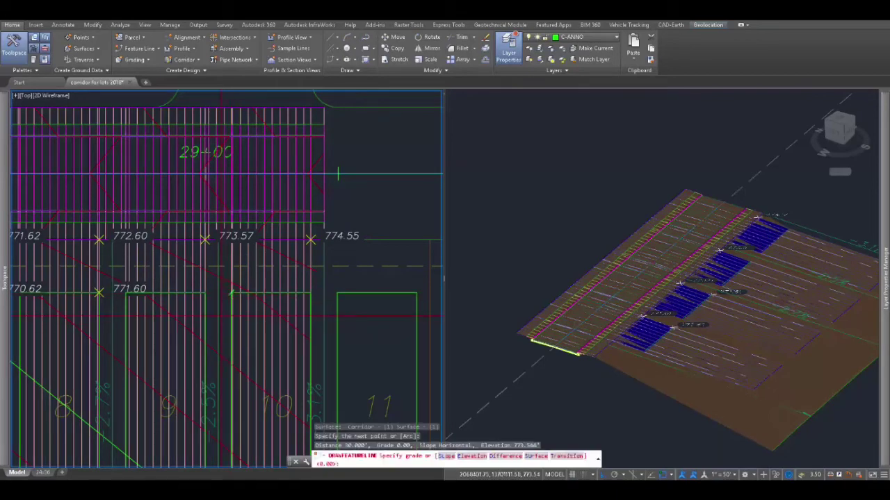
{"action": "key", "text": "Return"}
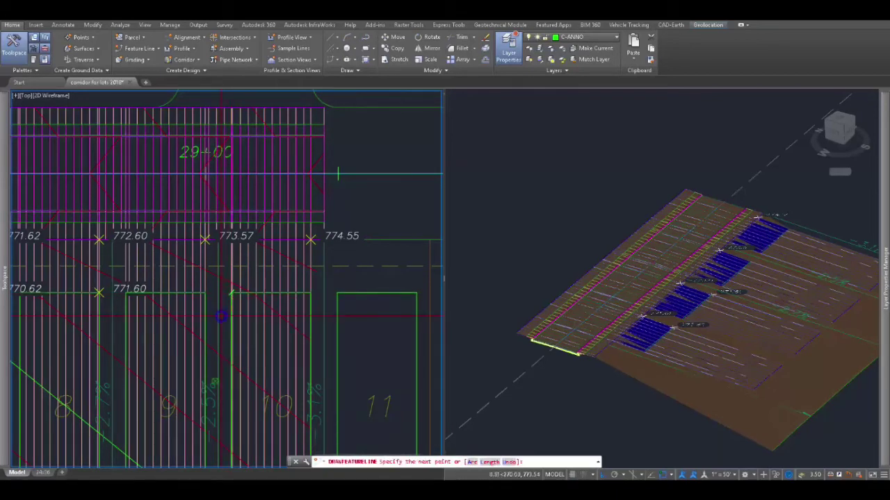
{"action": "key", "text": "Return"}
In the corridor properties, target lot 7's pad-front feature line for the BasicLaneTransition-To Pad Transition Profile in the region starting at 27+89.64.
{"action": "middle_click_drag", "start_coordinate": [125, 321], "coordinate": [343, 316]}
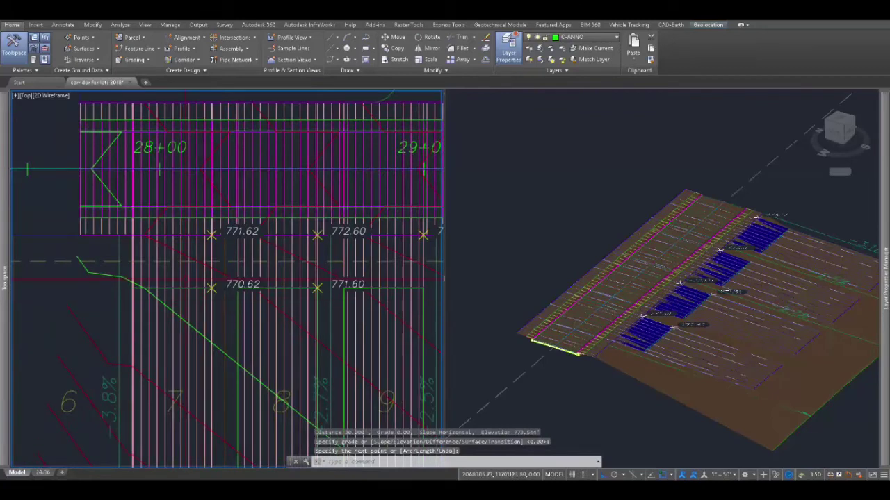
{"action": "left_click", "coordinate": [173, 278]}
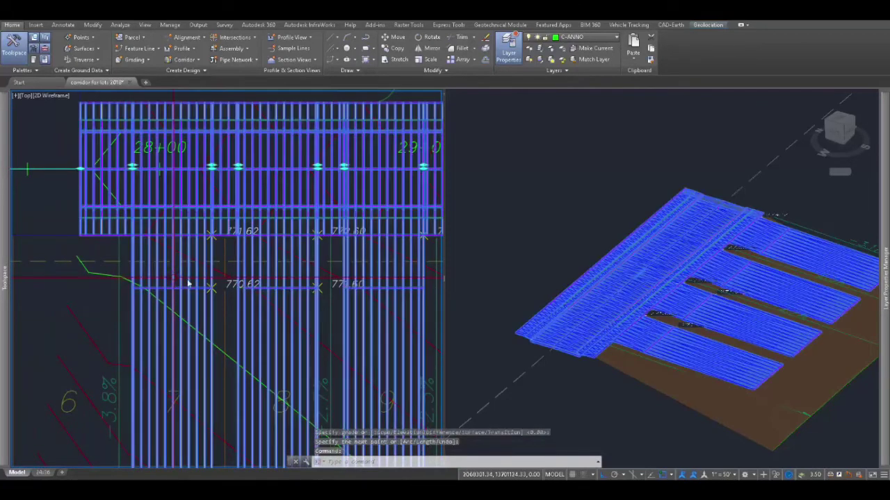
{"action": "right_click", "coordinate": [295, 262]}
{"action": "left_click", "coordinate": [331, 357]}
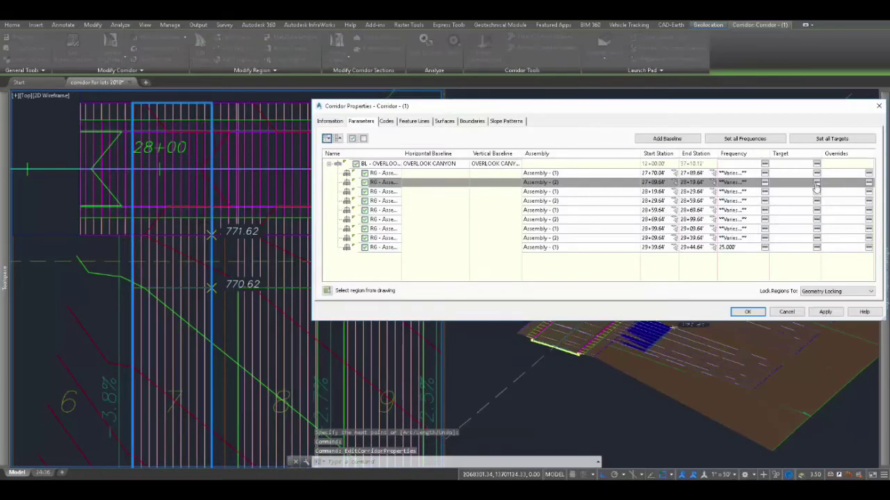
{"action": "left_click", "coordinate": [817, 183]}
{"action": "scroll", "coordinate": [217, 299], "scroll_direction": "down", "scroll_amount": 3}
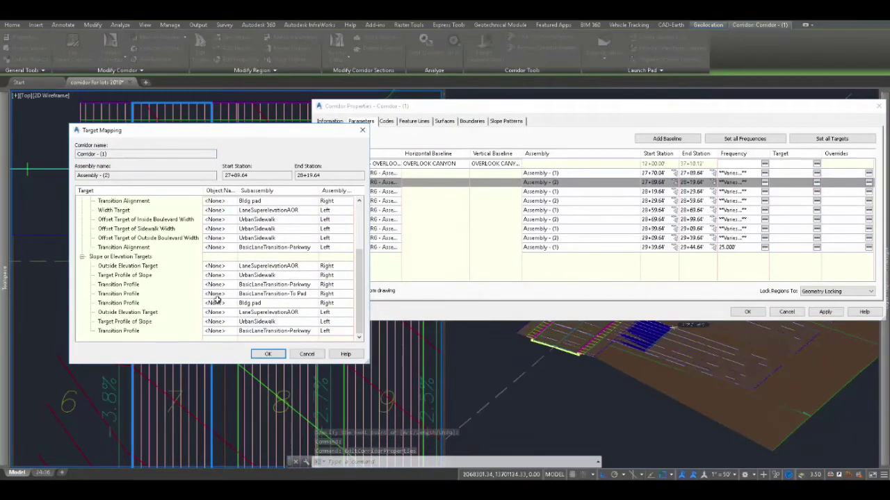
{"action": "left_click", "coordinate": [216, 295]}
{"action": "left_click", "coordinate": [403, 191]}
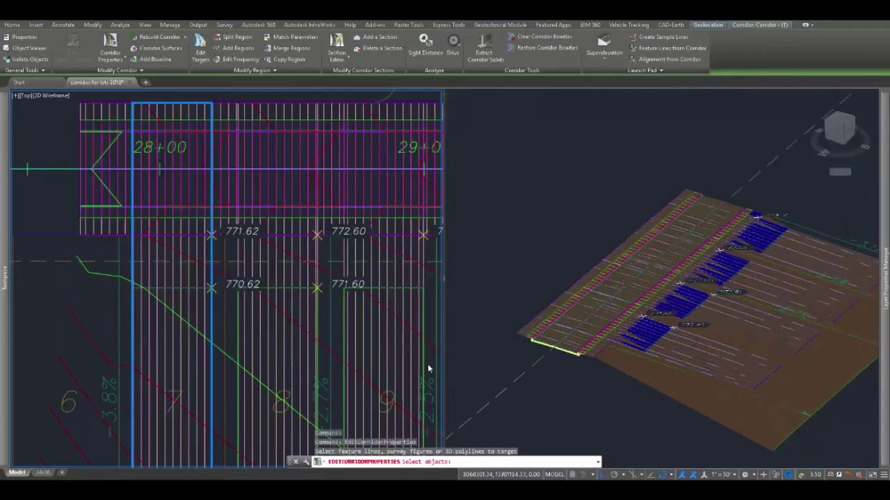
{"action": "left_click", "coordinate": [171, 289]}
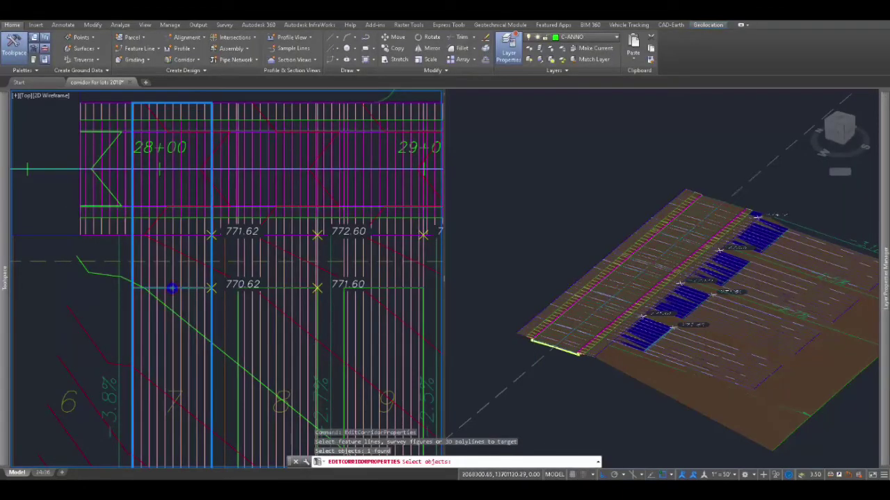
{"action": "key", "text": "Return"}
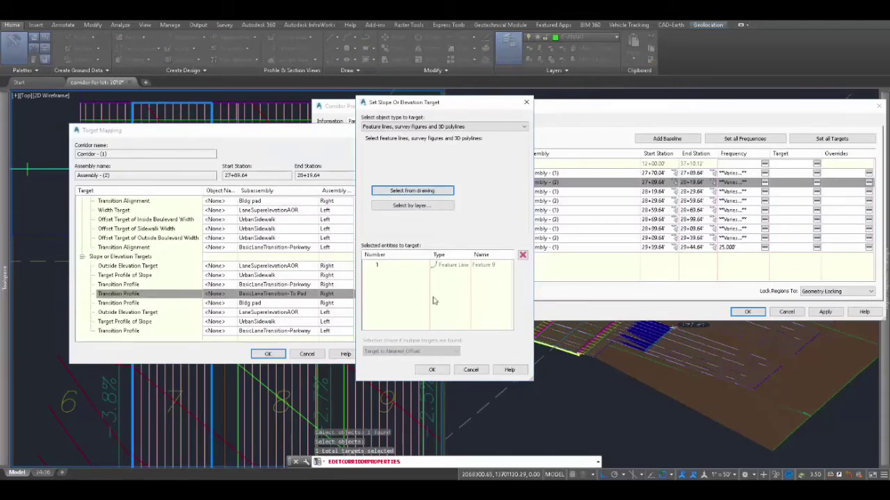
{"action": "left_click", "coordinate": [431, 369]}
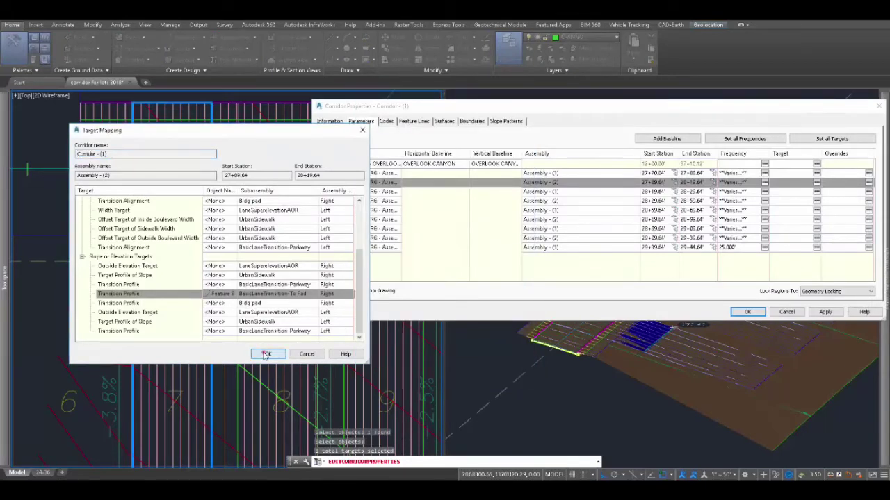
{"action": "left_click", "coordinate": [266, 354]}
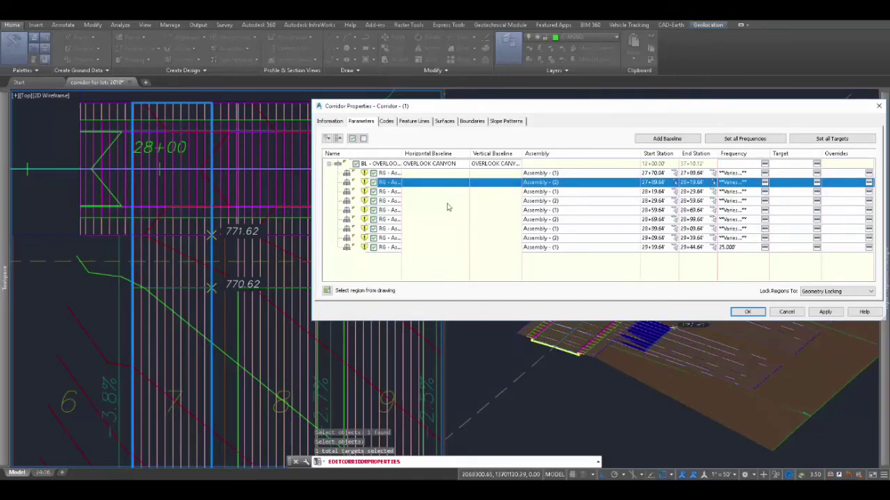
For the region starting at 28+29.64, set the BasicLaneTransition-To Pad Transition Profile target to lot 8's pad-front feature line.
{"action": "left_click", "coordinate": [407, 201]}
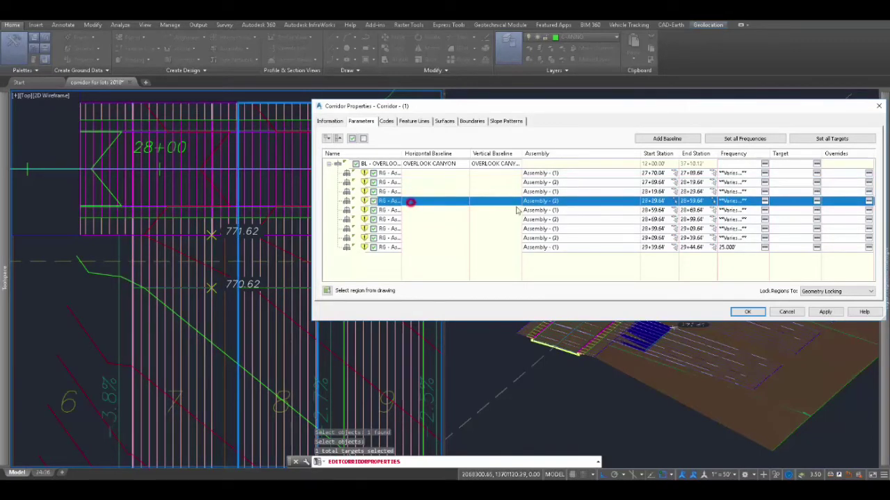
{"action": "left_click", "coordinate": [817, 201]}
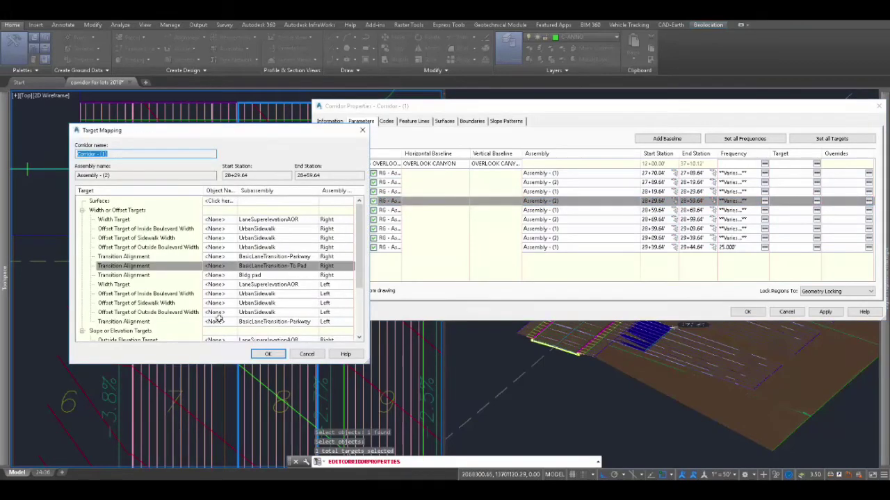
{"action": "scroll", "coordinate": [214, 320], "scroll_direction": "down", "scroll_amount": 2}
{"action": "left_click", "coordinate": [214, 314]}
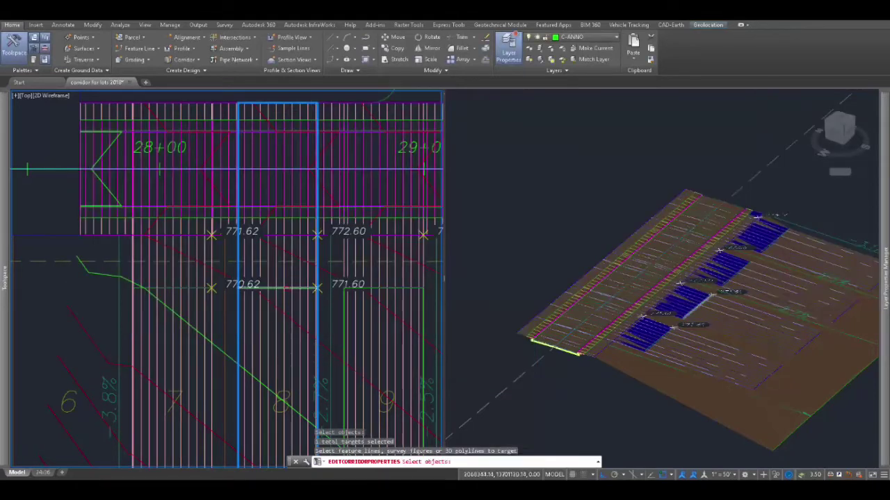
{"action": "left_click", "coordinate": [286, 289]}
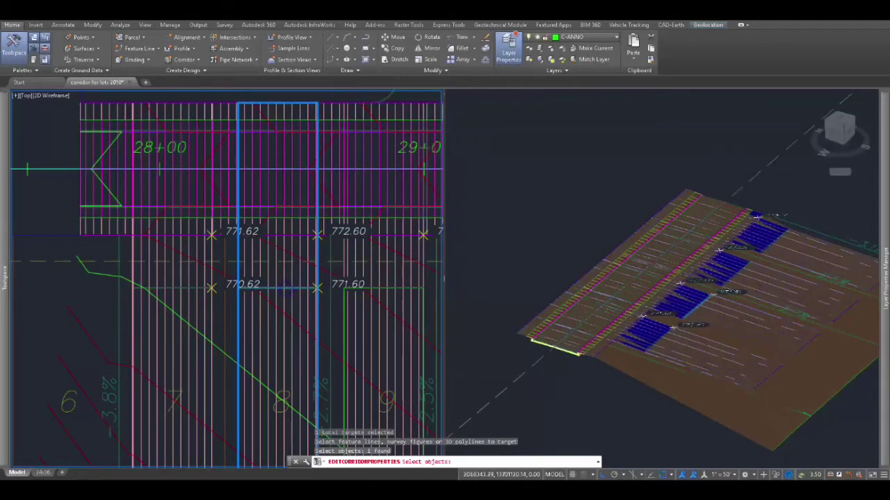
{"action": "key", "text": "Return"}
{"action": "left_click", "coordinate": [438, 369]}
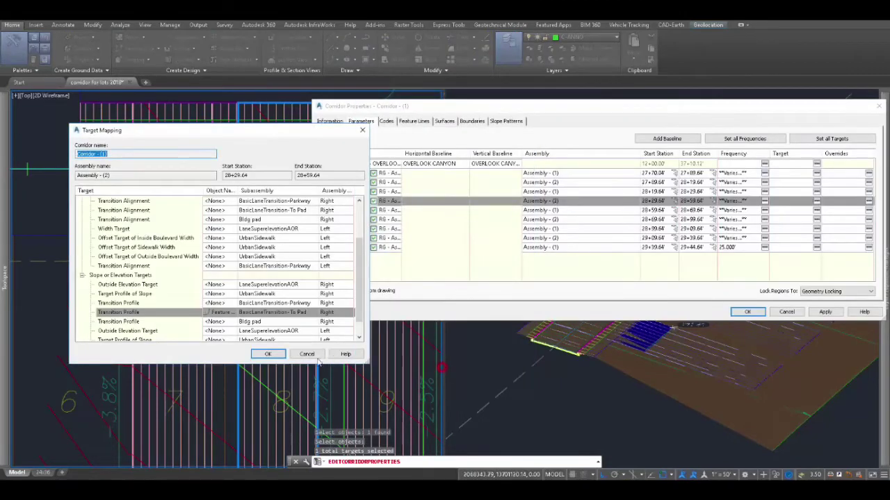
{"action": "left_click", "coordinate": [267, 354]}
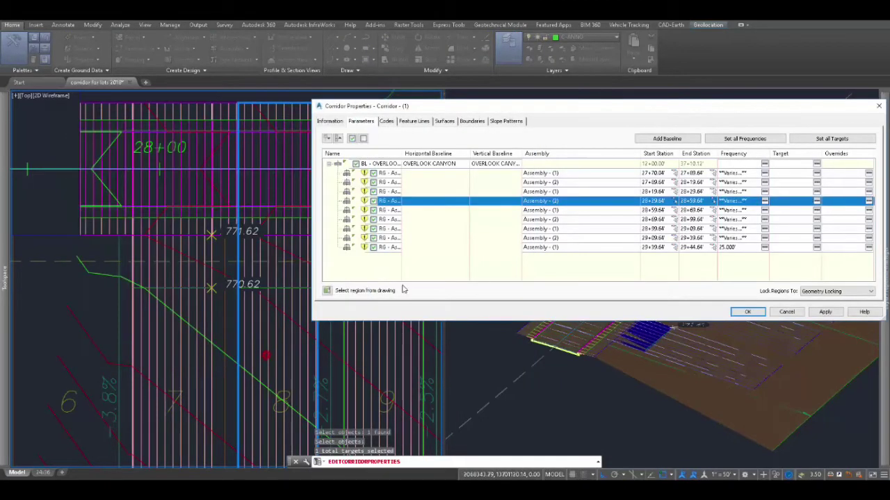
For the region starting at 28+69.64, set the BasicLaneTransition-To Pad Transition Profile target to lot 9's pad-front feature line.
{"action": "left_click", "coordinate": [409, 221]}
{"action": "left_click", "coordinate": [817, 219]}
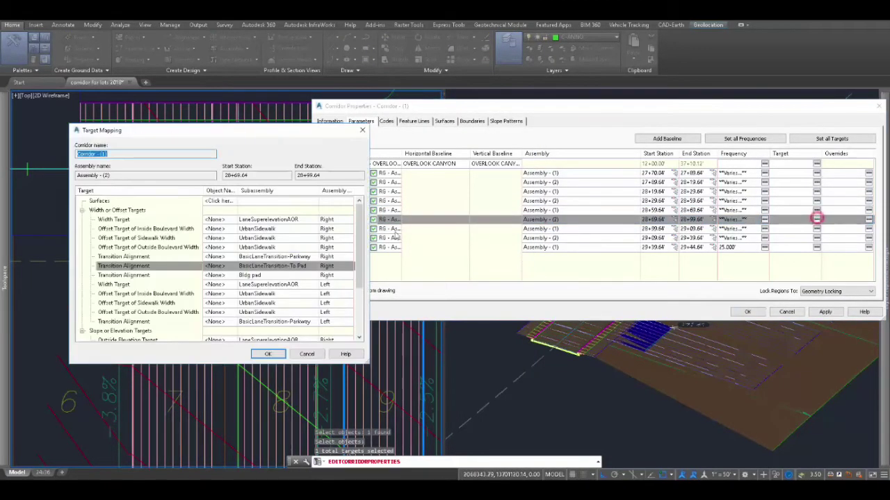
{"action": "scroll", "coordinate": [226, 314], "scroll_direction": "down", "scroll_amount": 3}
{"action": "left_click", "coordinate": [217, 295]}
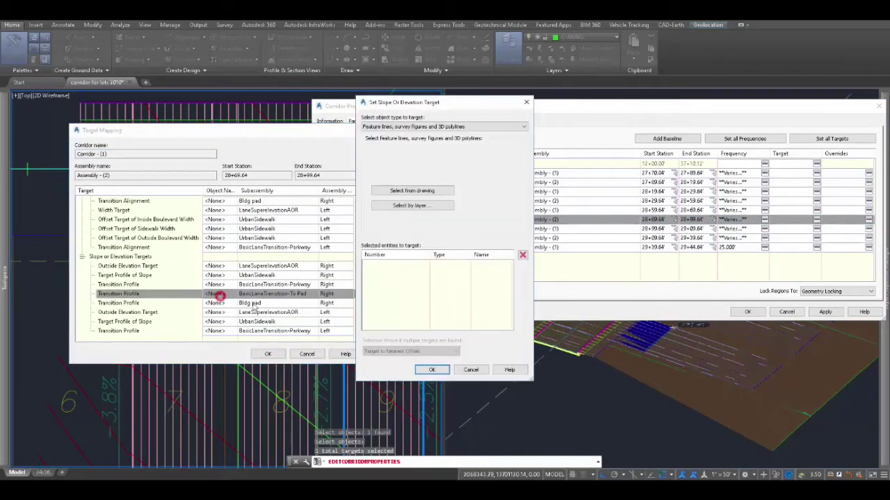
{"action": "left_click", "coordinate": [402, 195]}
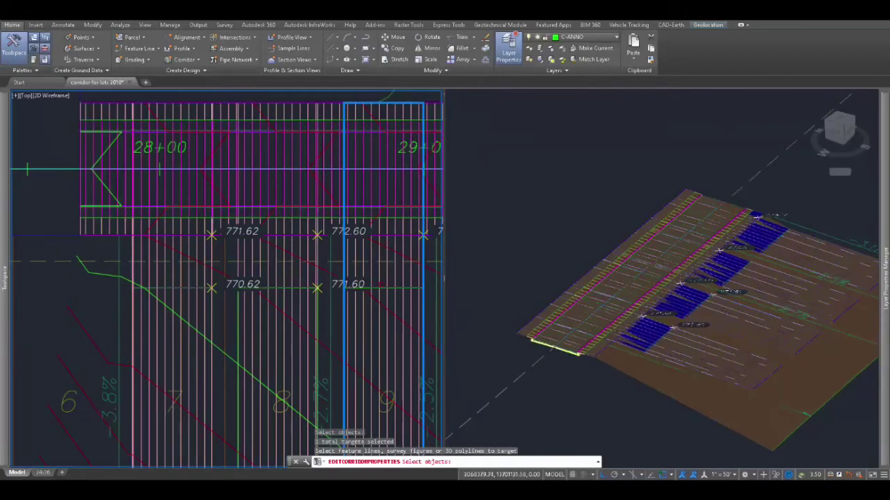
{"action": "left_click", "coordinate": [385, 288]}
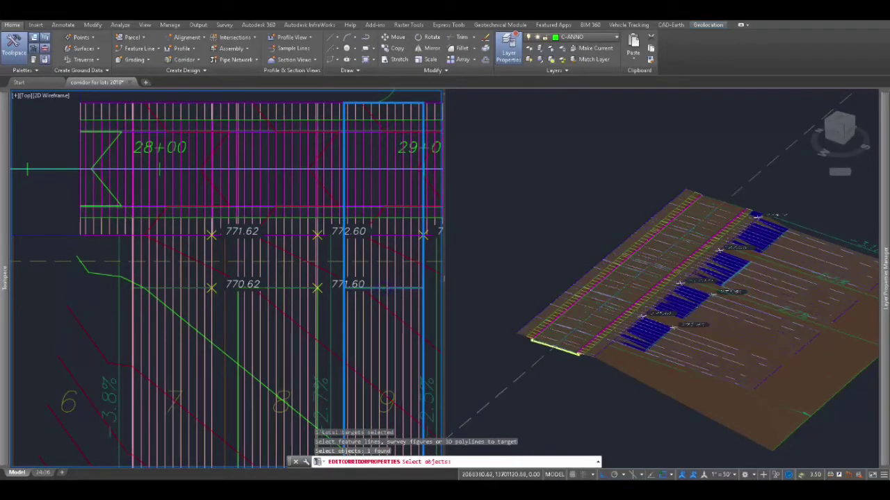
{"action": "key", "text": "Return"}
{"action": "left_click", "coordinate": [430, 369]}
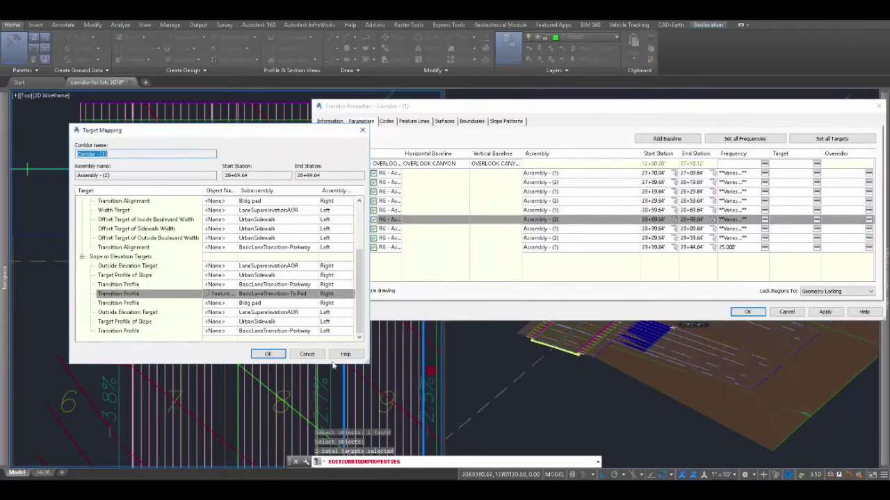
{"action": "left_click", "coordinate": [268, 354]}
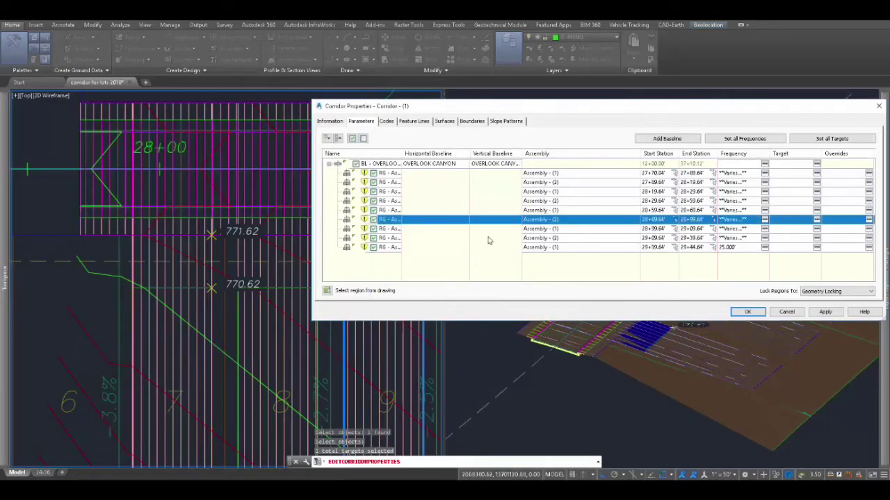
For the region starting at 29+09.64, set the BasicLaneTransition-To Pad Transition Profile target to lot 10's pad-front feature line.
{"action": "left_click", "coordinate": [423, 238]}
{"action": "left_click", "coordinate": [816, 237]}
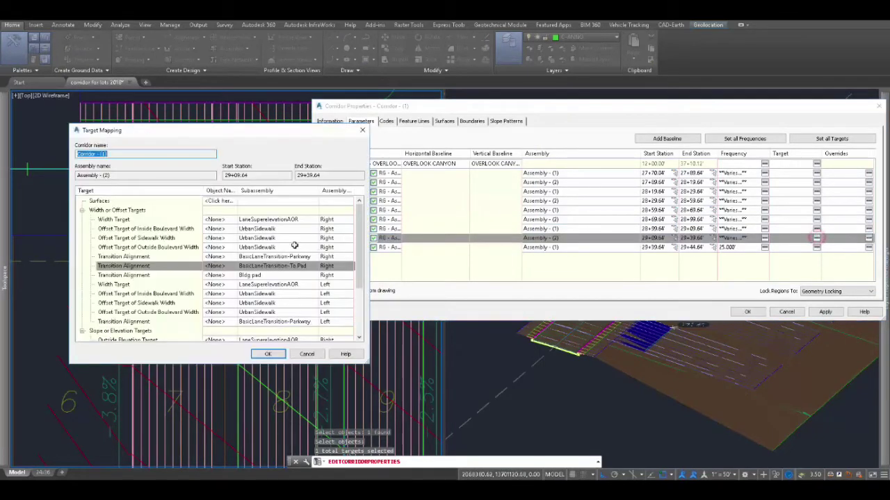
{"action": "scroll", "coordinate": [230, 315], "scroll_direction": "down", "scroll_amount": 3}
{"action": "left_click", "coordinate": [215, 294]}
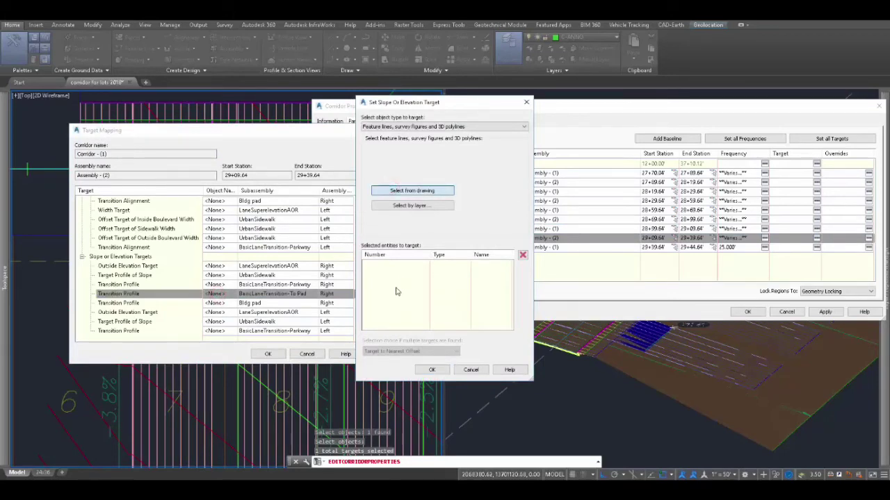
{"action": "key", "text": "Return"}
{"action": "middle_click_drag", "start_coordinate": [396, 292], "coordinate": [272, 309]}
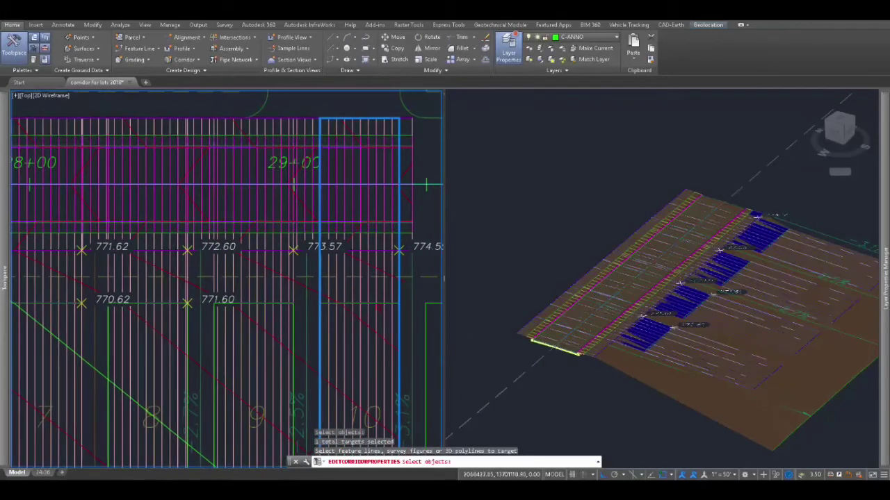
{"action": "left_click", "coordinate": [372, 304]}
{"action": "key", "text": "Return"}
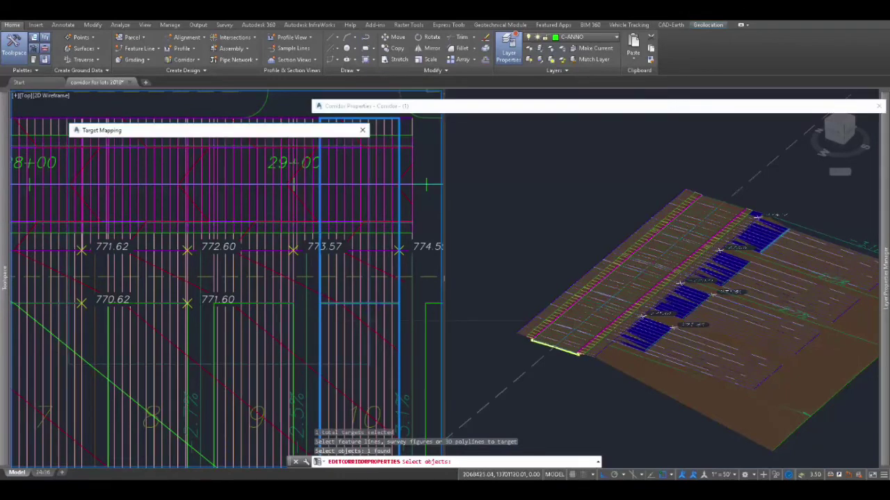
{"action": "left_click", "coordinate": [431, 369]}
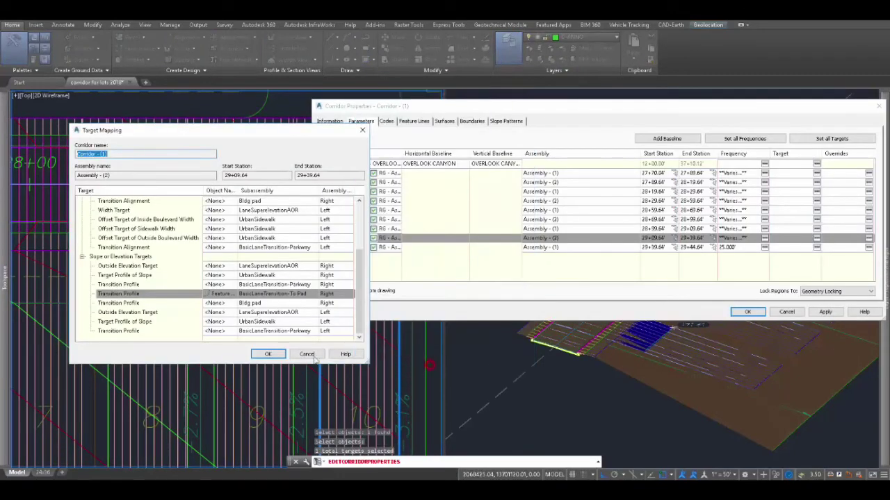
{"action": "left_click", "coordinate": [271, 353]}
Apply the corridor property changes and rebuild the corridor.
{"action": "left_click", "coordinate": [825, 311]}
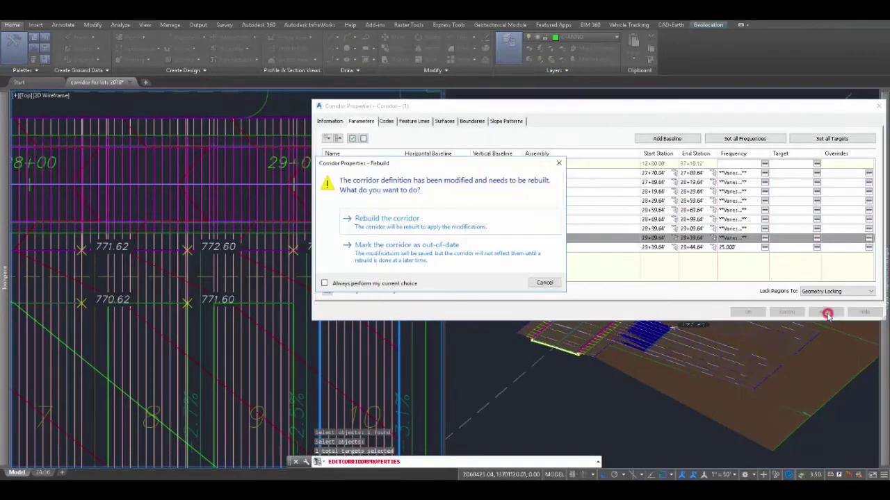
{"action": "left_click", "coordinate": [386, 218]}
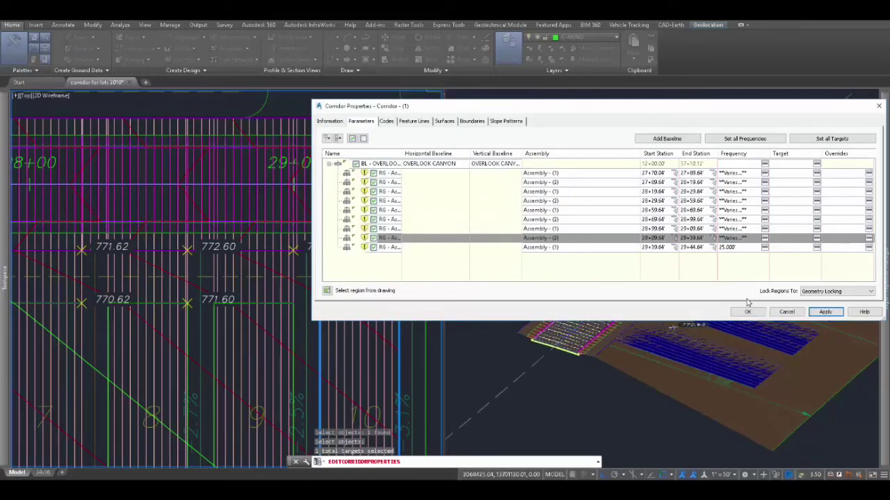
{"action": "left_click", "coordinate": [748, 311]}
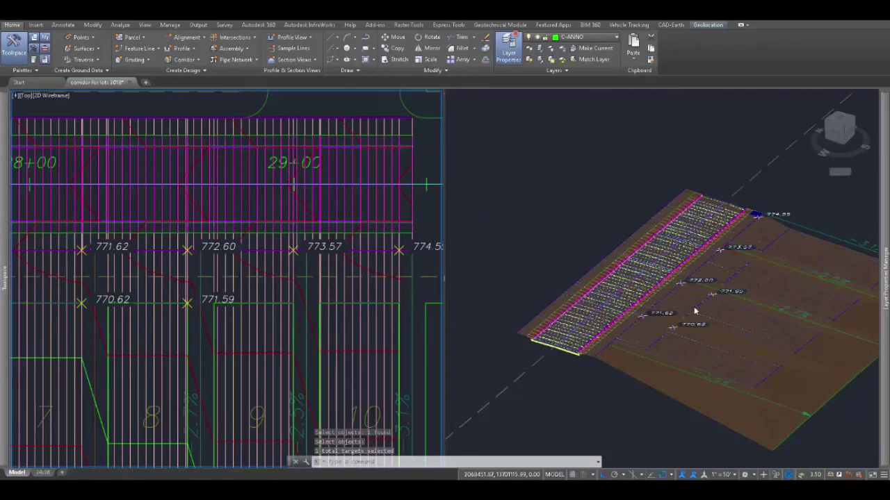
Orbit the shaded 3D model to examine the building pads of lots 7 to 10 from the road side.
{"action": "left_click", "coordinate": [600, 258]}
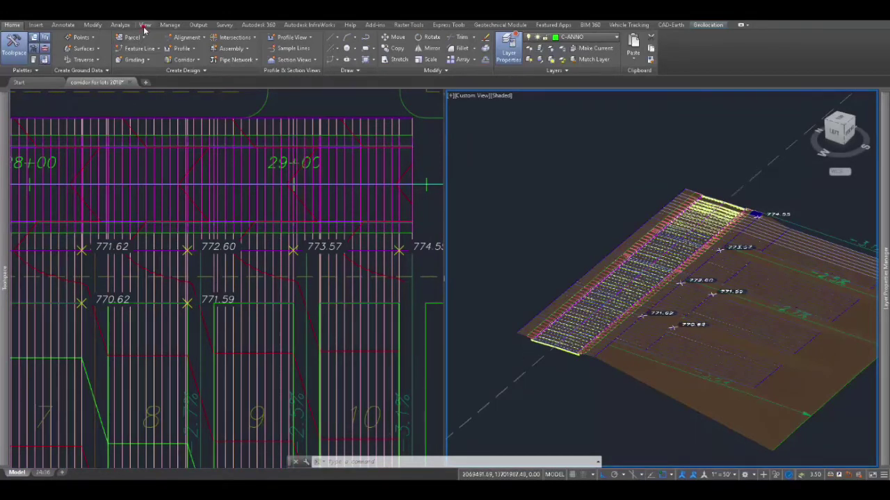
{"action": "left_click", "coordinate": [145, 25]}
{"action": "left_click", "coordinate": [59, 48]}
{"action": "left_click_drag", "start_coordinate": [703, 380], "coordinate": [763, 335]}
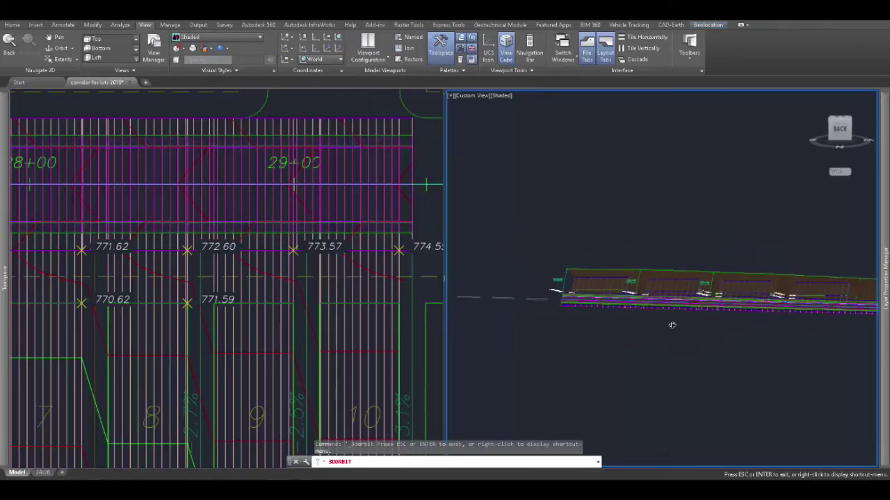
{"action": "left_click_drag", "start_coordinate": [672, 324], "coordinate": [665, 293]}
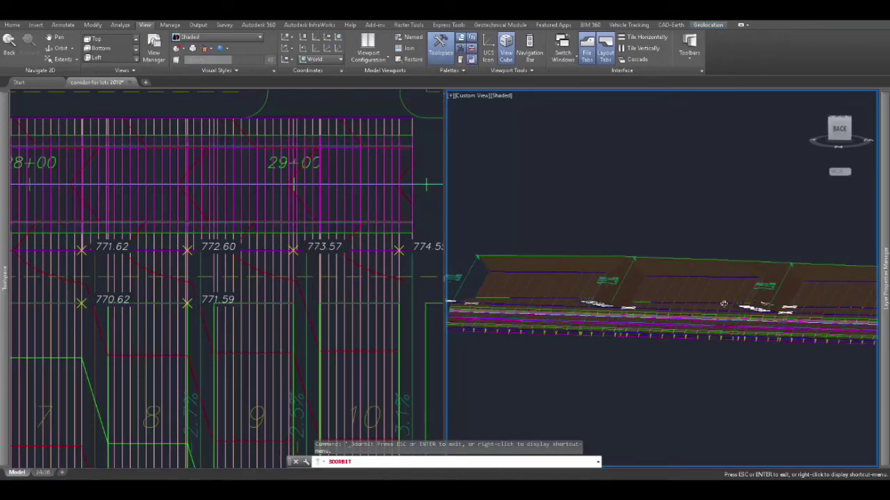
{"action": "right_click", "coordinate": [760, 291]}
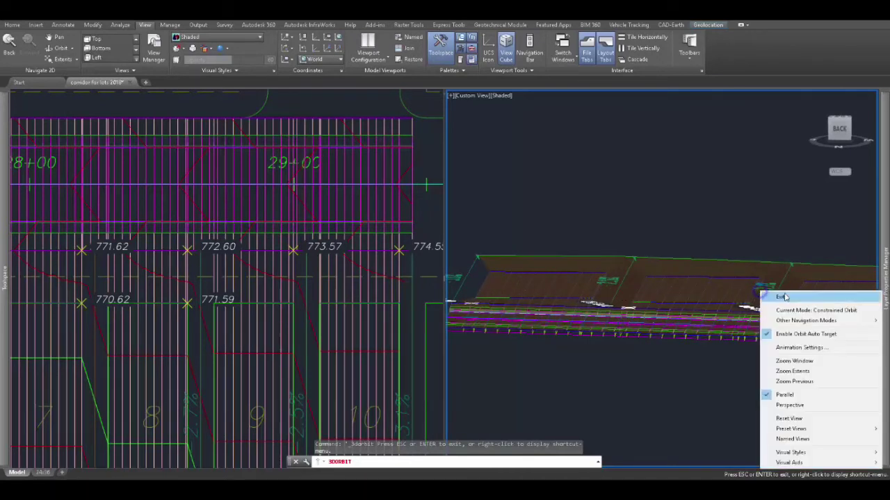
{"action": "left_click", "coordinate": [773, 296]}
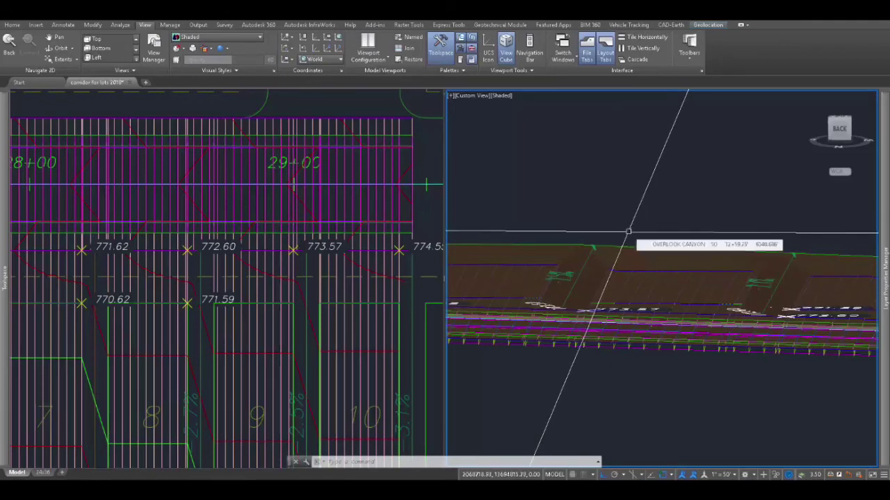
Examine the area behind the pads in plan, and inspect the pads' slope toward the rear lot line from the side in 3D.
{"action": "left_click", "coordinate": [410, 303]}
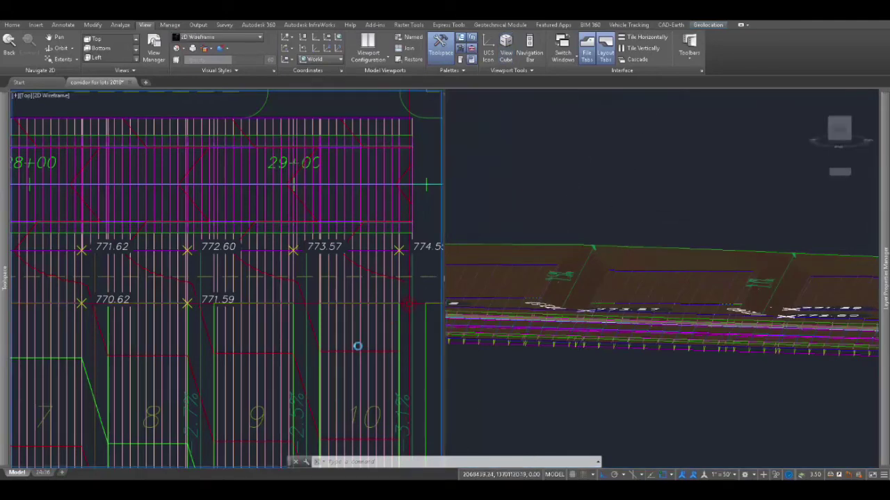
{"action": "scroll", "coordinate": [358, 346], "scroll_direction": "down", "scroll_amount": 2}
{"action": "middle_click_drag", "start_coordinate": [318, 352], "coordinate": [342, 213]}
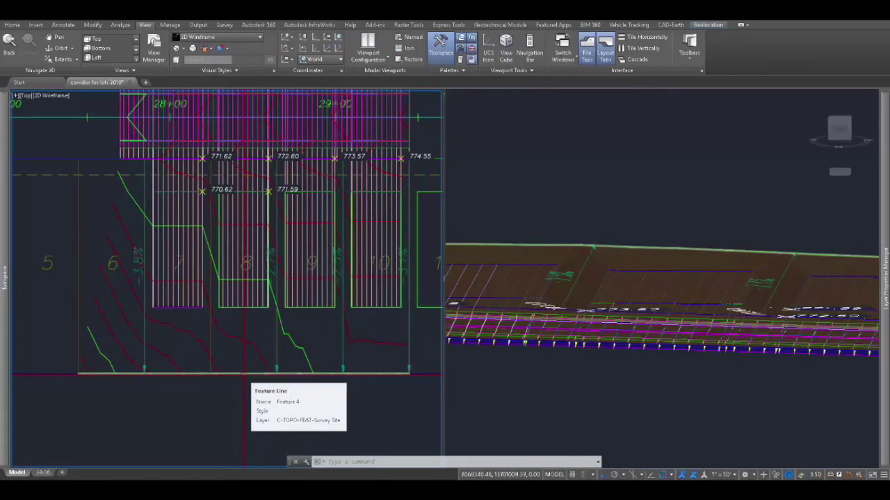
{"action": "left_click", "coordinate": [582, 204]}
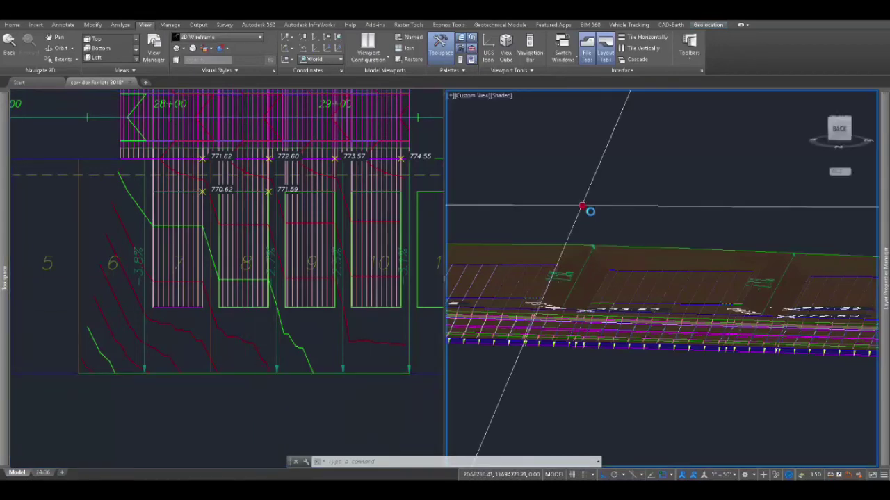
{"action": "left_click", "coordinate": [57, 48]}
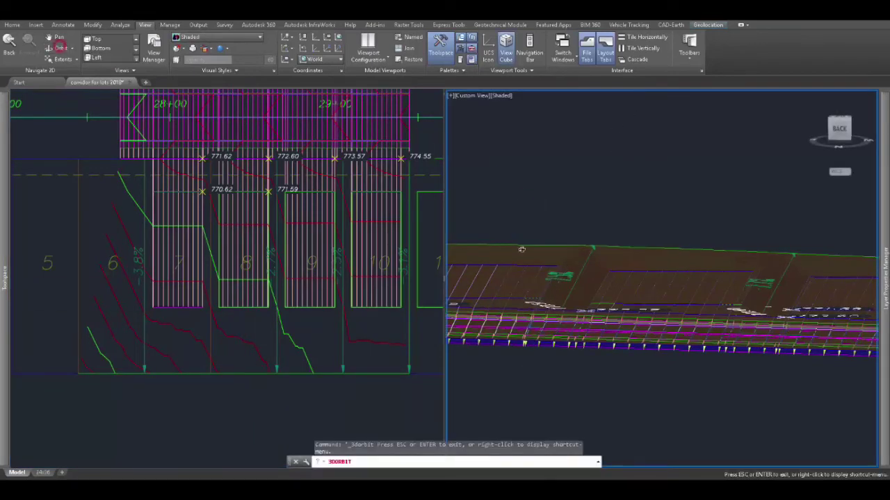
{"action": "left_click_drag", "start_coordinate": [694, 309], "coordinate": [651, 316]}
{"action": "scroll", "coordinate": [651, 316], "scroll_direction": "up", "scroll_amount": 1}
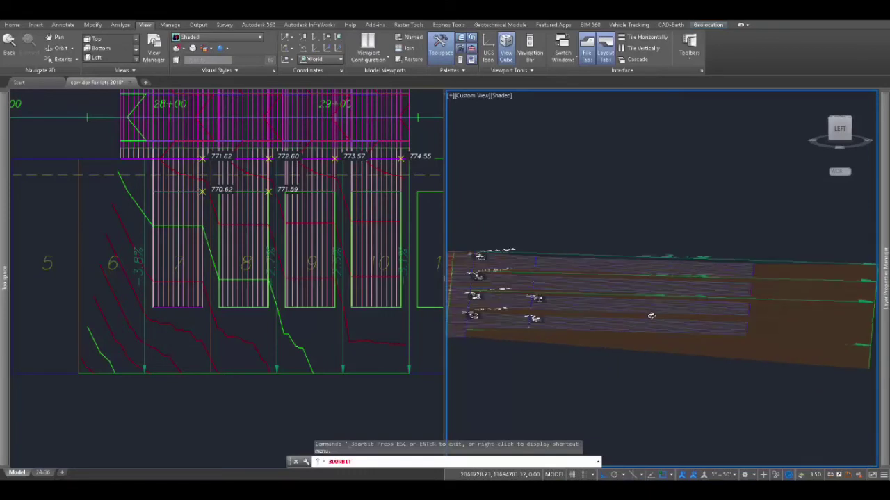
{"action": "scroll", "coordinate": [651, 316], "scroll_direction": "up", "scroll_amount": 1}
{"action": "right_click", "coordinate": [651, 314]}
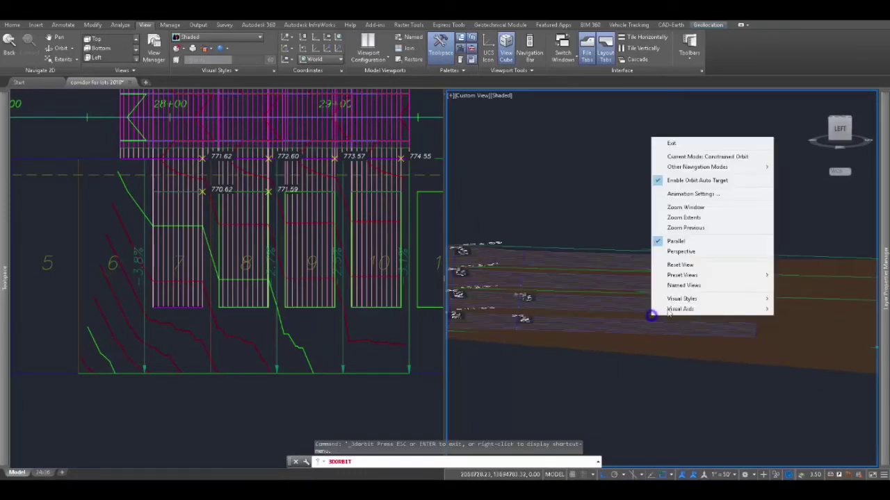
{"action": "left_click", "coordinate": [671, 144]}
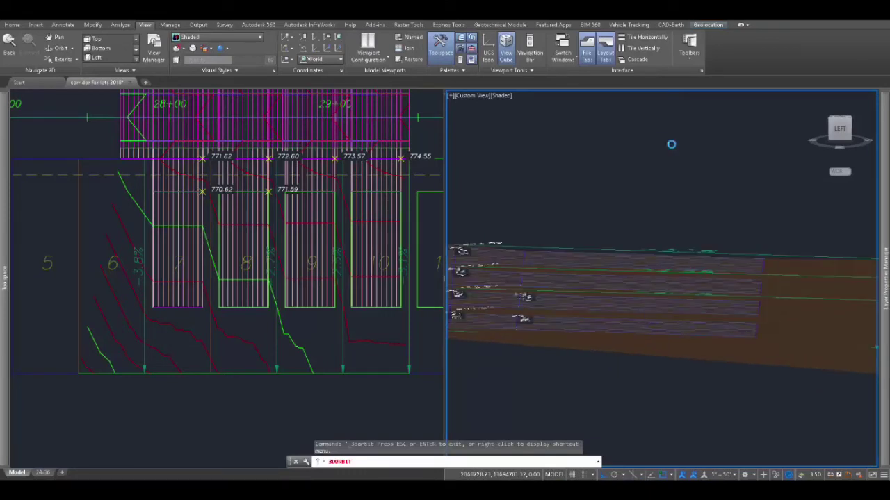
Draw a Bldg Pad feature line along lot 7's pad side facing lot 8, from the 770.62 spot to the rear corner at corridor surface elevation.
{"action": "left_click", "coordinate": [202, 325]}
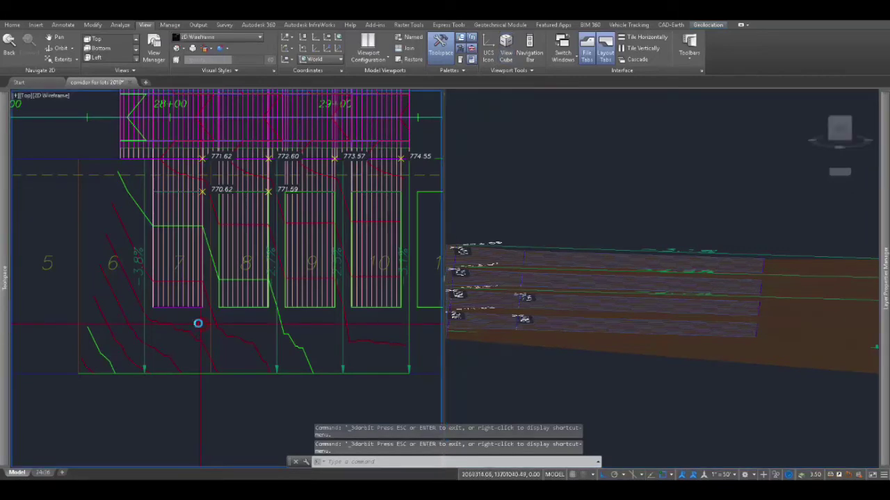
{"action": "key", "text": "Escape"}
{"action": "key", "text": "Escape"}
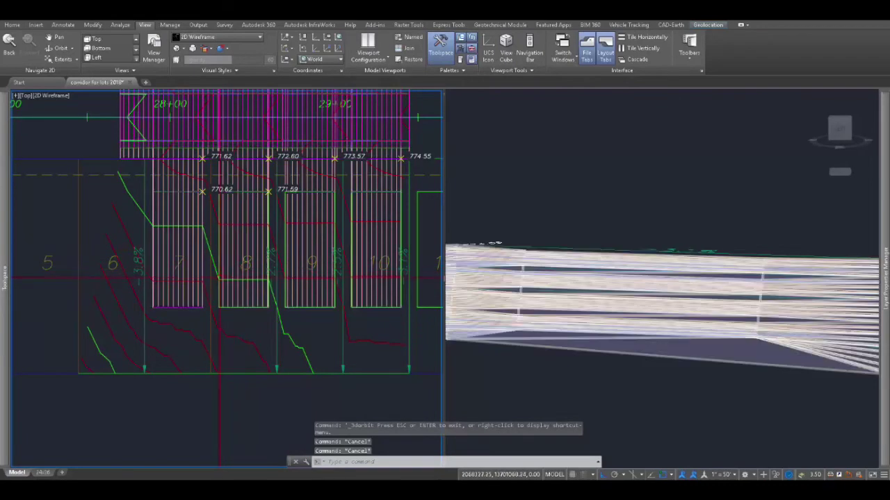
{"action": "scroll", "coordinate": [201, 212], "scroll_direction": "up", "scroll_amount": 2}
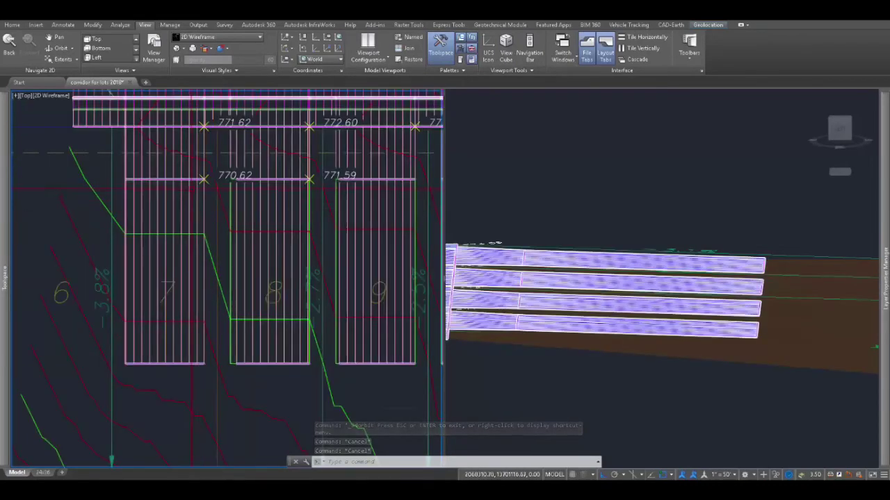
{"action": "scroll", "coordinate": [145, 98], "scroll_direction": "up", "scroll_amount": 1}
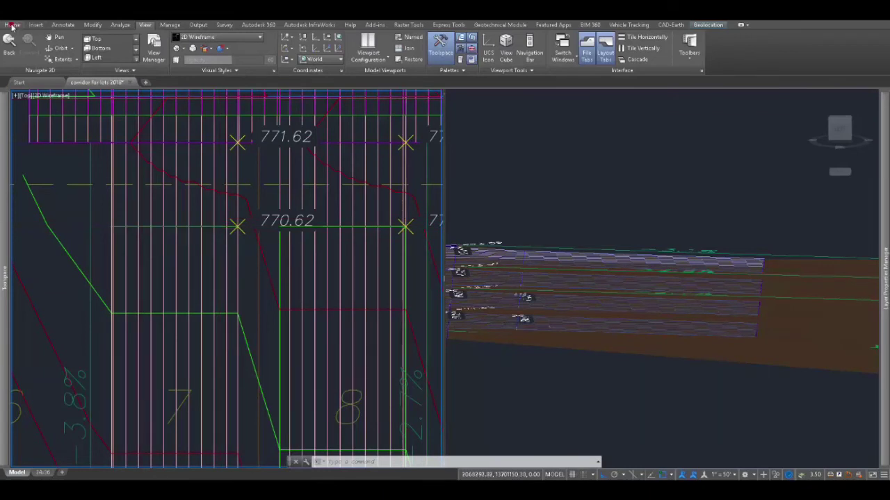
{"action": "left_click", "coordinate": [12, 26]}
{"action": "left_click", "coordinate": [142, 49]}
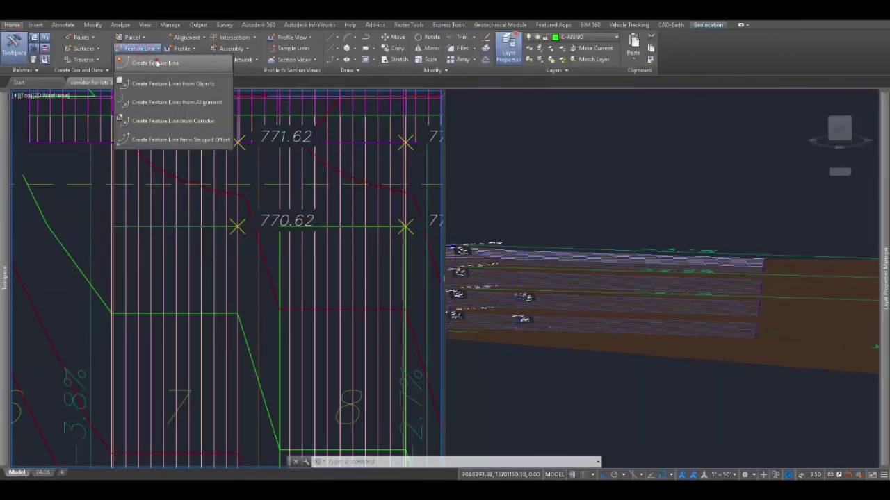
{"action": "left_click", "coordinate": [158, 63]}
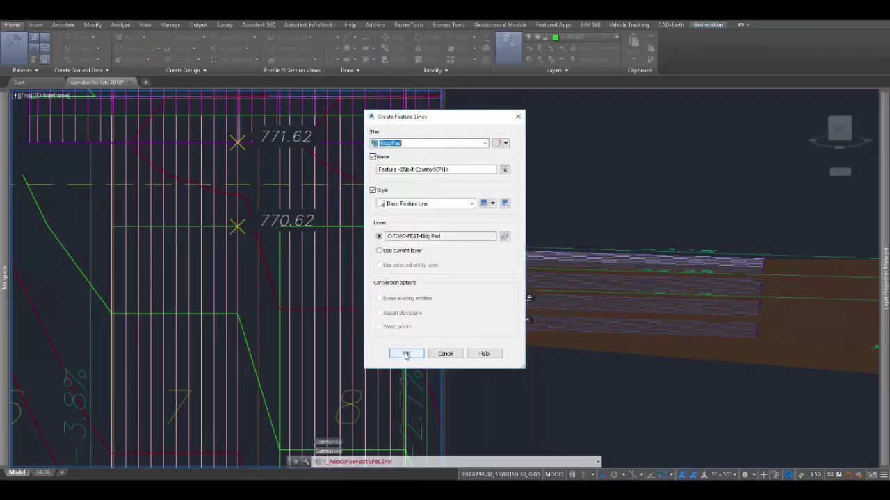
{"action": "left_click", "coordinate": [406, 354]}
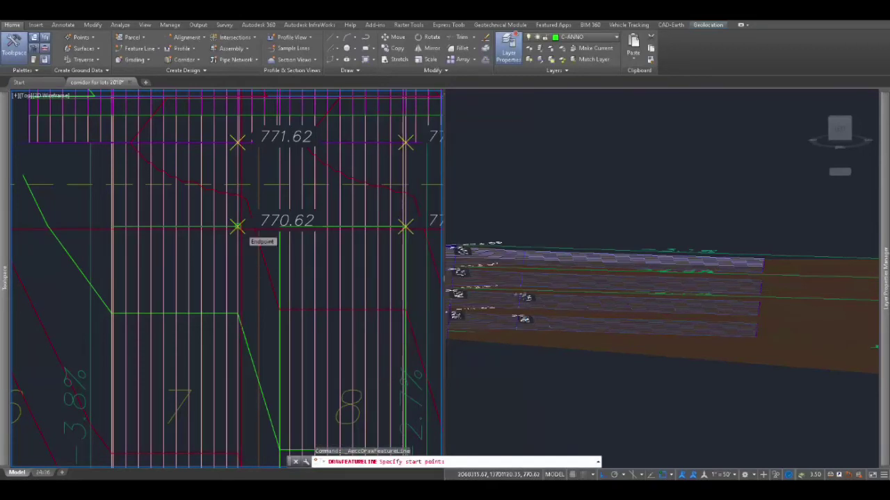
{"action": "right_click", "coordinate": [240, 230], "text": "shift"}
{"action": "left_click", "coordinate": [265, 412]}
{"action": "left_click", "coordinate": [238, 227]}
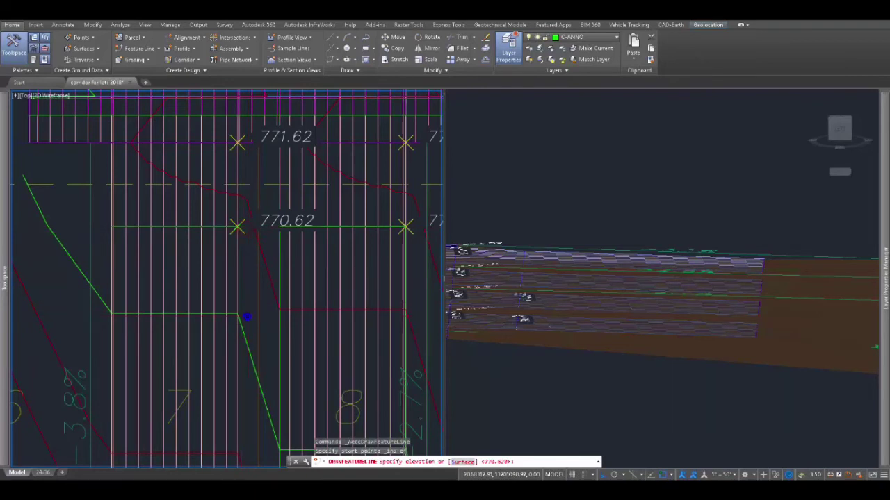
{"action": "key", "text": "Return"}
{"action": "middle_click_drag", "start_coordinate": [246, 313], "coordinate": [237, 146]}
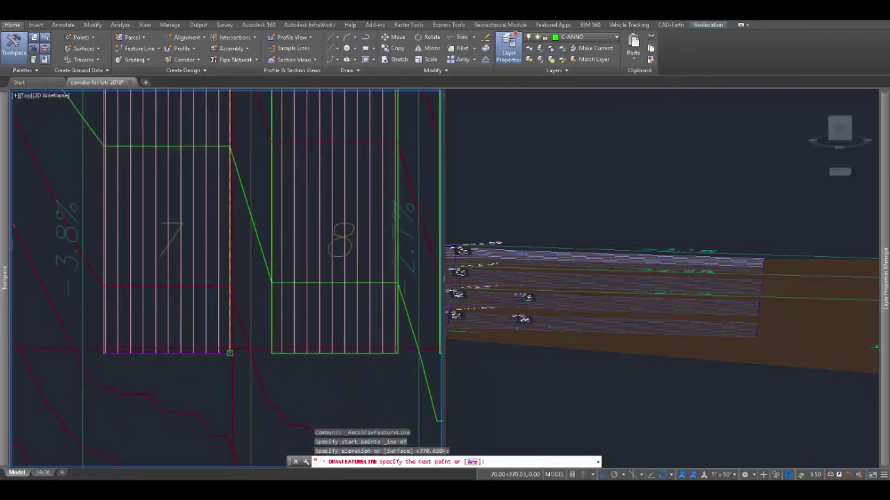
{"action": "left_click", "coordinate": [229, 352]}
{"action": "type", "text": "su"}
{"action": "key", "text": "Return"}
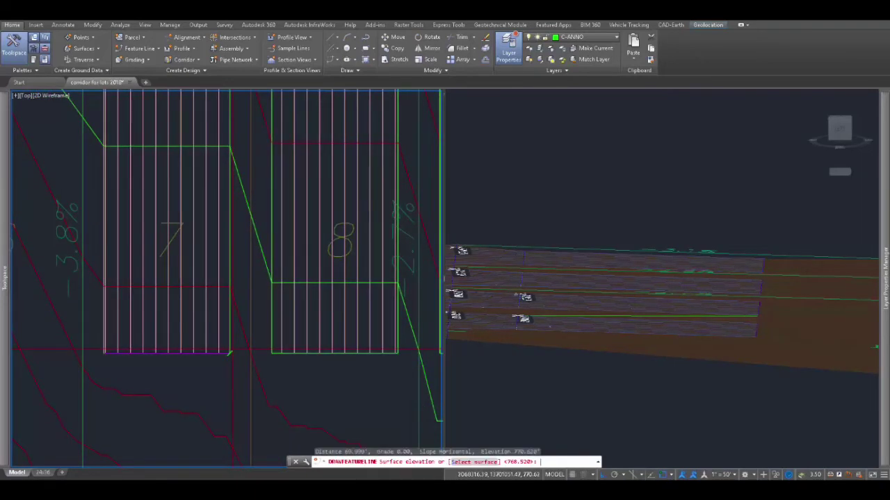
{"action": "key", "text": "Return"}
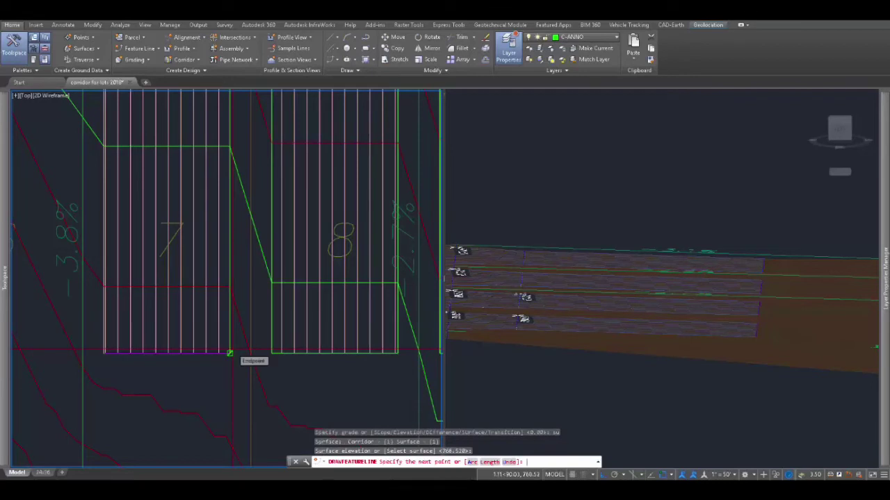
{"action": "key", "text": "Return"}
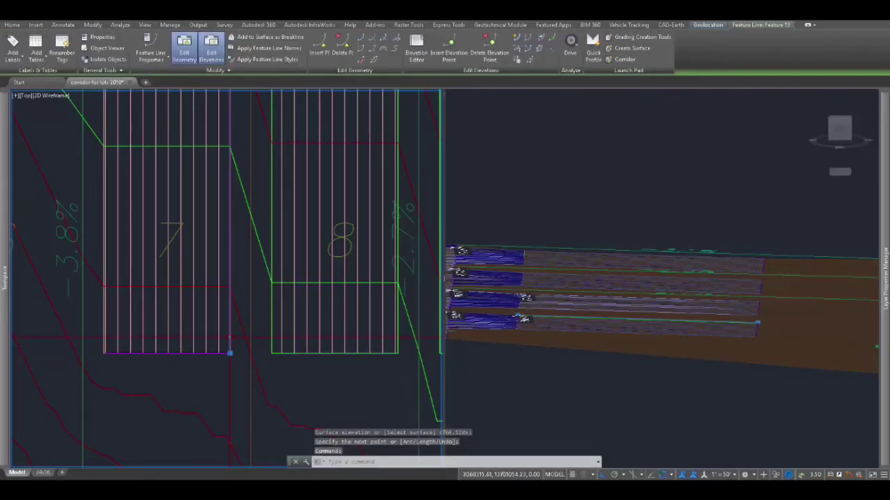
{"action": "key", "text": "Escape"}
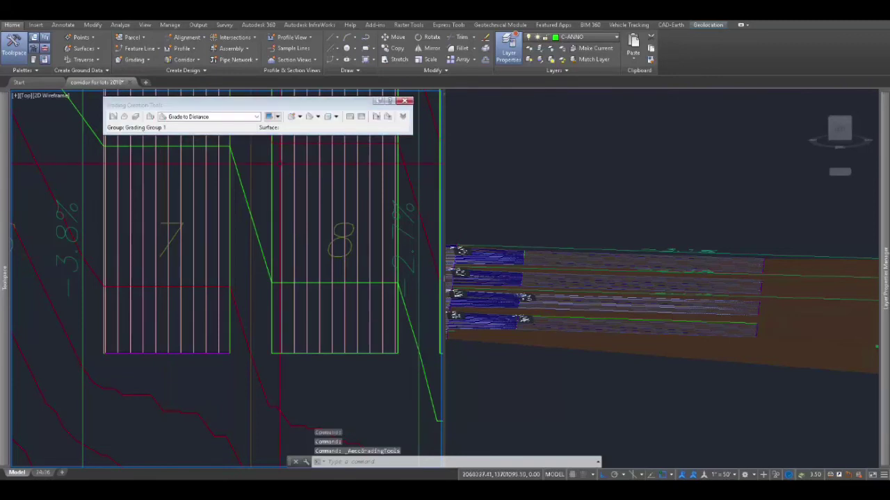
Grade lot 7's pad side line toward lot 8 along its entire length, using Grade to Distance with 1.5' distance and -3:1 slope.
{"action": "left_click", "coordinate": [291, 116]}
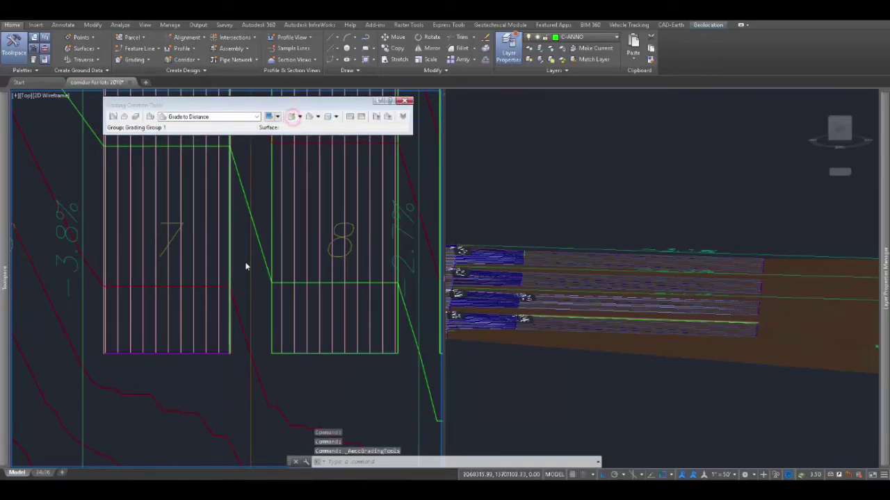
{"action": "left_click", "coordinate": [234, 265]}
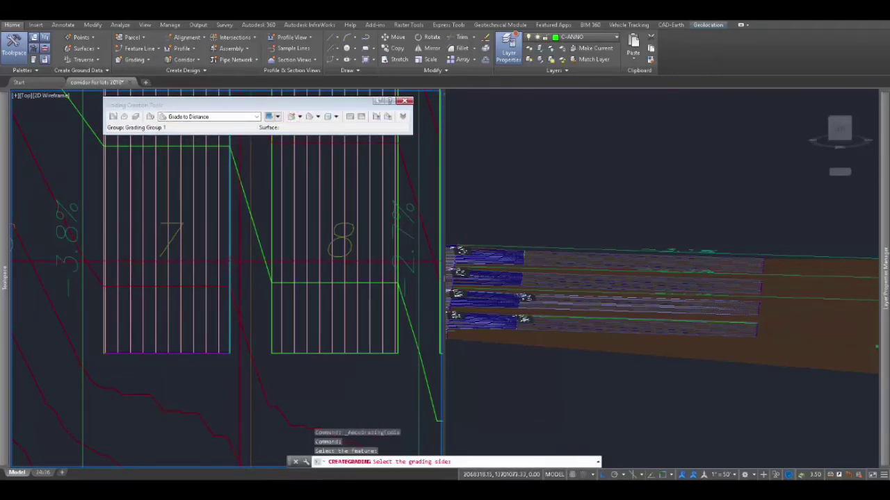
{"action": "left_click", "coordinate": [240, 262]}
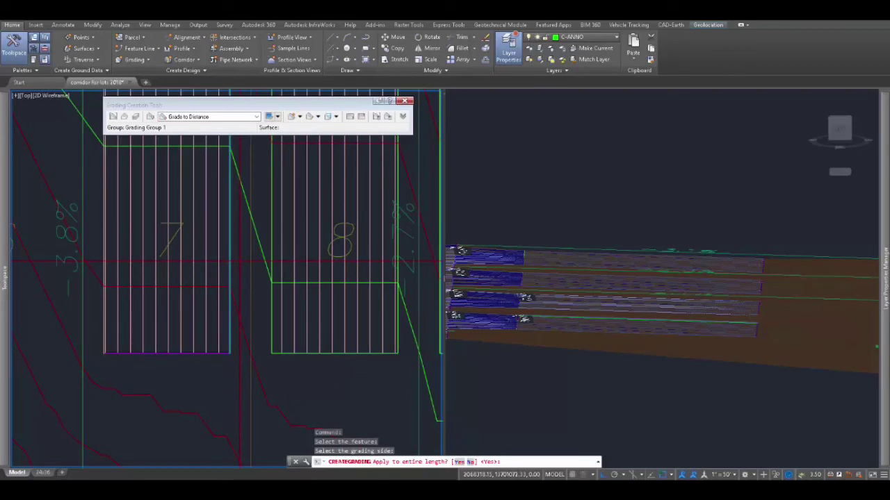
{"action": "key", "text": "Return"}
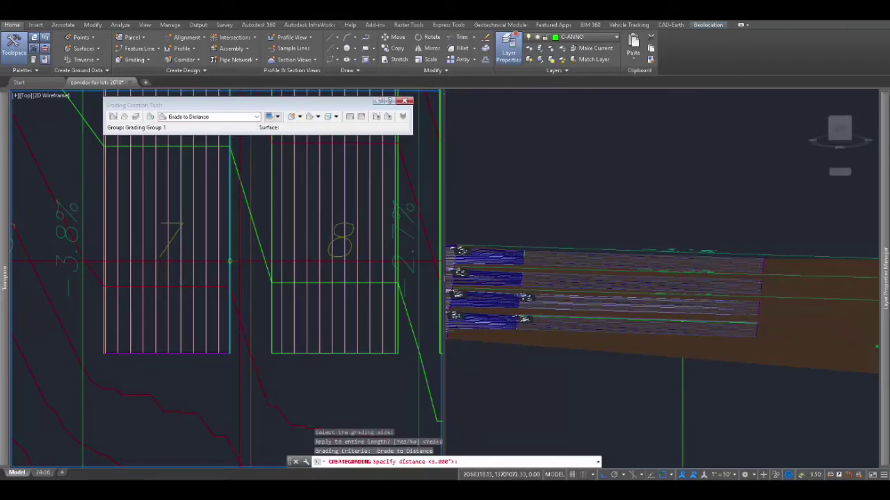
{"action": "type", "text": "1.5"}
{"action": "key", "text": "Return"}
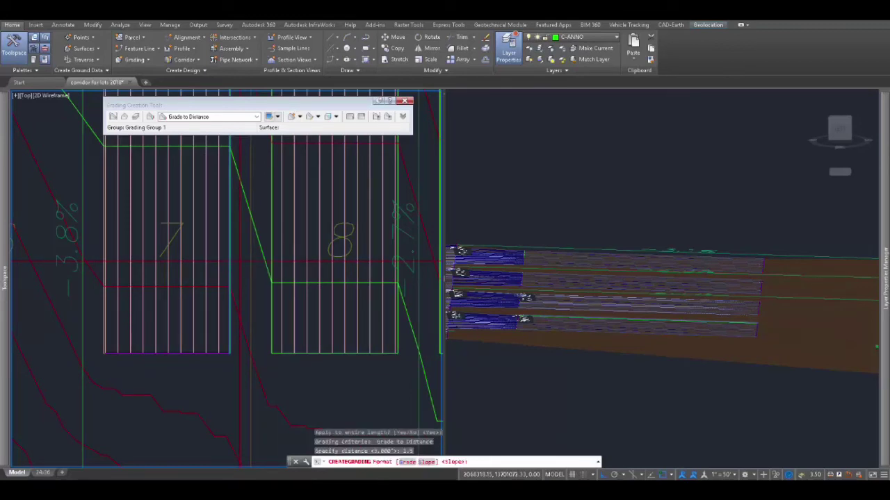
{"action": "key", "text": "Return"}
{"action": "key", "text": "Return"}
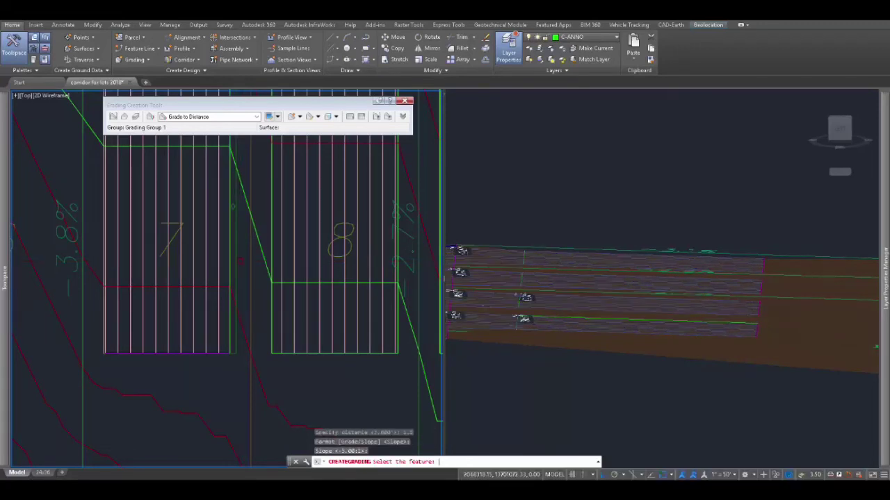
{"action": "key", "text": "Return"}
{"action": "key", "text": "Escape"}
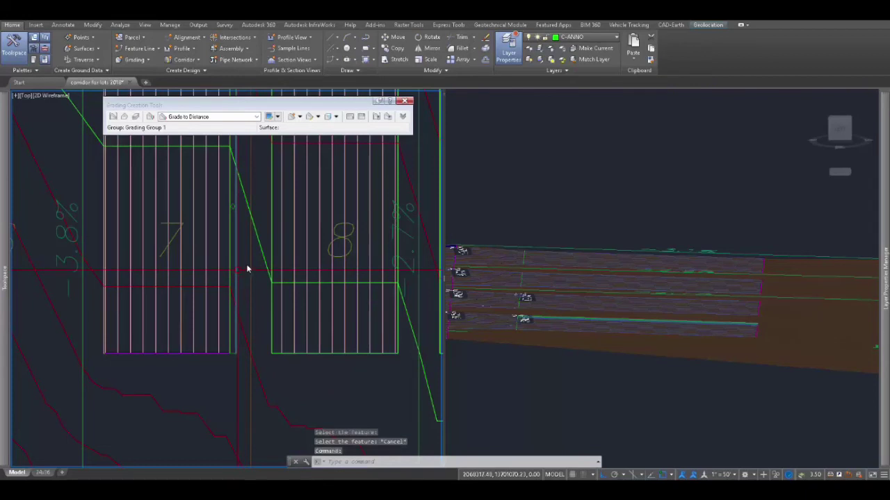
Add the grading's outer feature line beside lot 7's pad to the Corridor - (1) surface as a Standard breakline with 1.000' mid-ordinate distance.
{"action": "left_click", "coordinate": [247, 267]}
{"action": "right_click", "coordinate": [247, 267]}
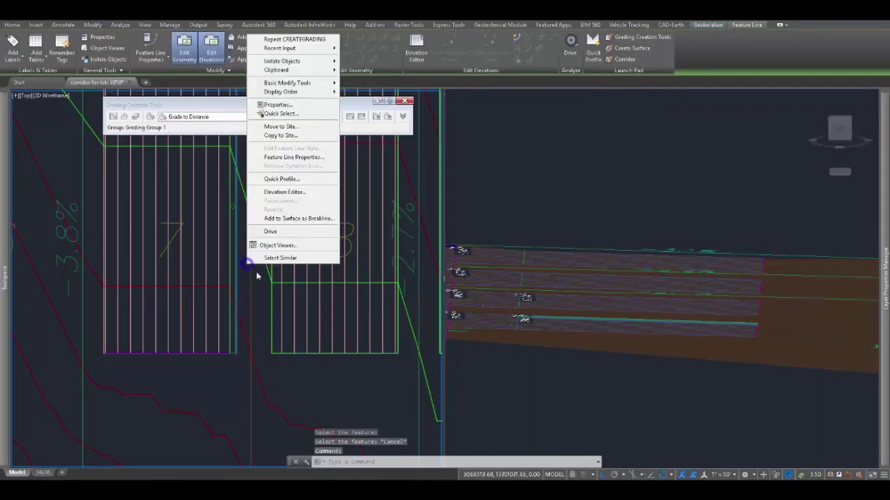
{"action": "left_click", "coordinate": [273, 220]}
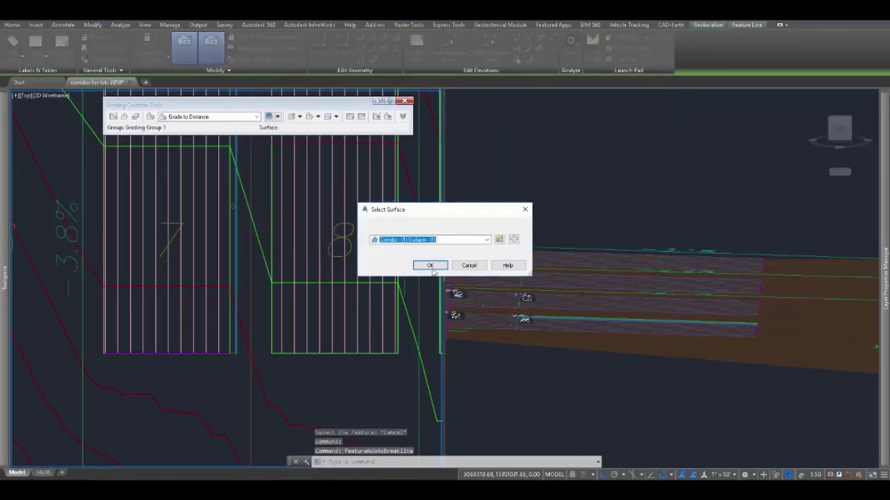
{"action": "left_click", "coordinate": [432, 268]}
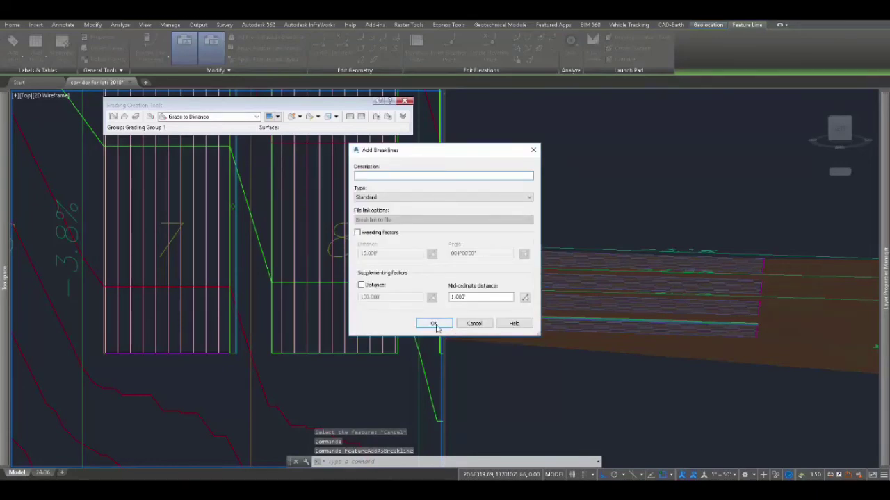
{"action": "left_click", "coordinate": [436, 325]}
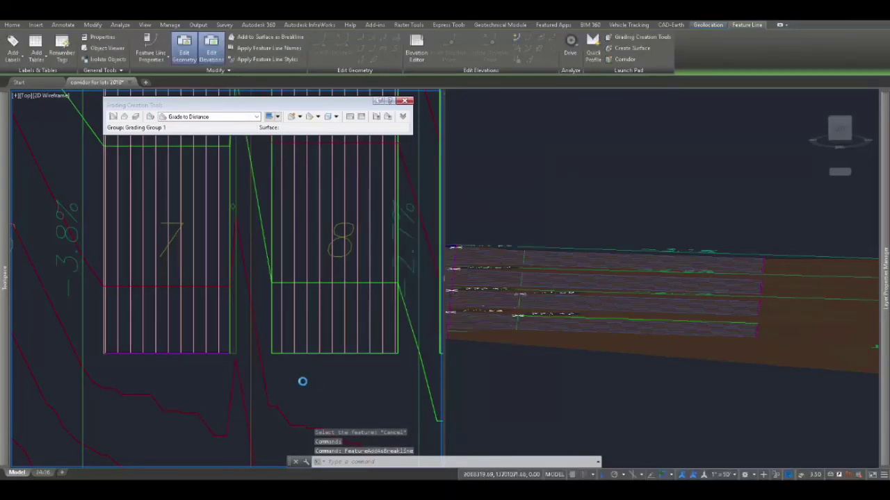
Examine the contours between and behind the pads of lots 7 and 8, and check the surface elevations behind lot 8's pad.
{"action": "scroll", "coordinate": [302, 381], "scroll_direction": "down", "scroll_amount": 3}
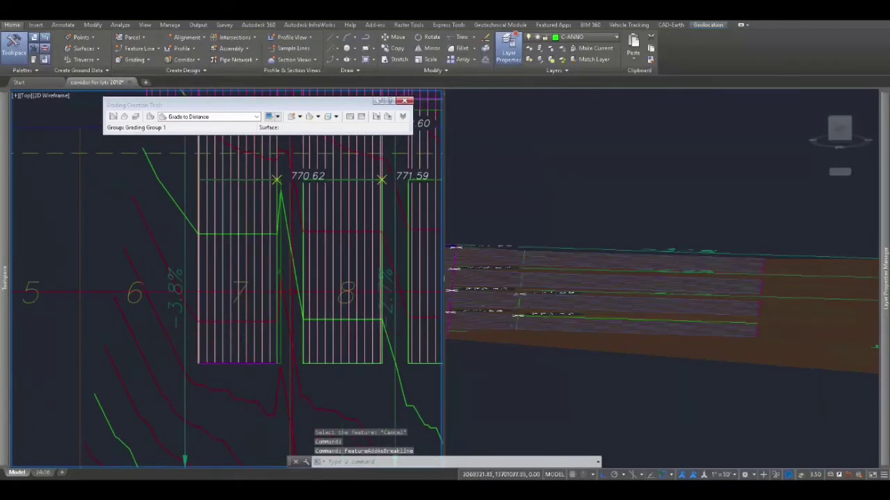
{"action": "scroll", "coordinate": [288, 282], "scroll_direction": "down", "scroll_amount": 3}
{"action": "middle_click_drag", "start_coordinate": [288, 287], "coordinate": [269, 301]}
{"action": "scroll", "coordinate": [239, 350], "scroll_direction": "up", "scroll_amount": 3}
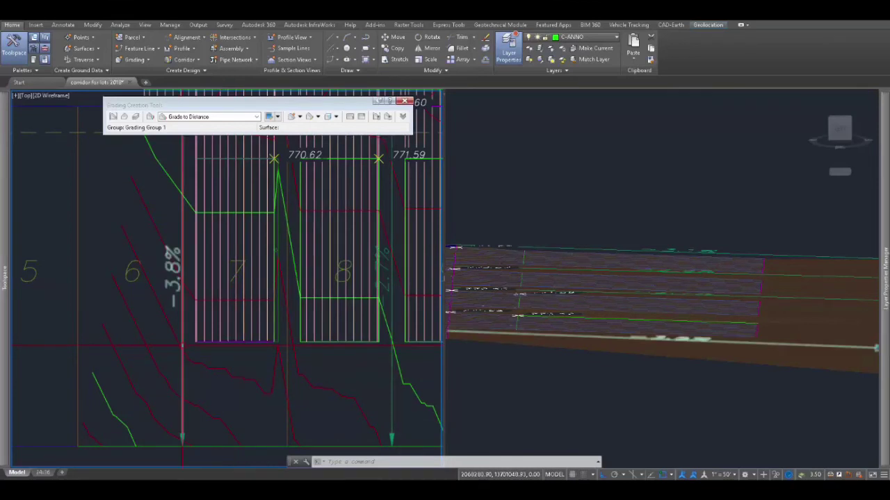
{"action": "left_click", "coordinate": [255, 343]}
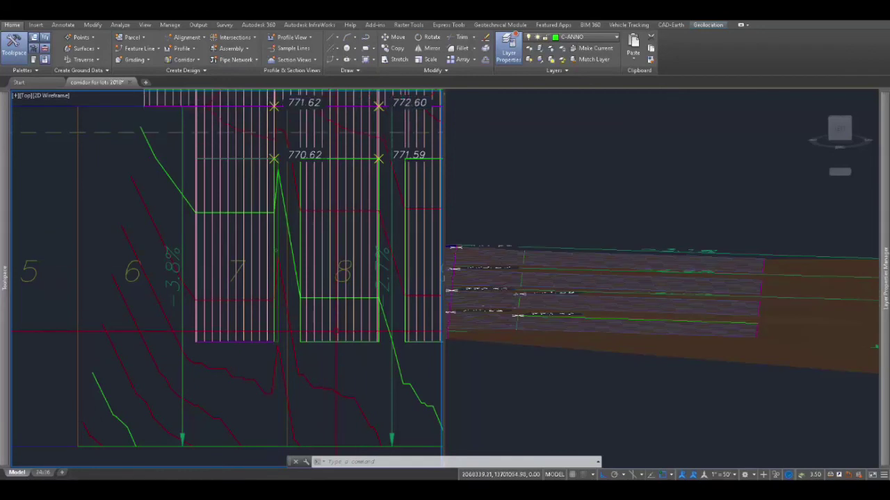
{"action": "mouse_move", "coordinate": [346, 370]}
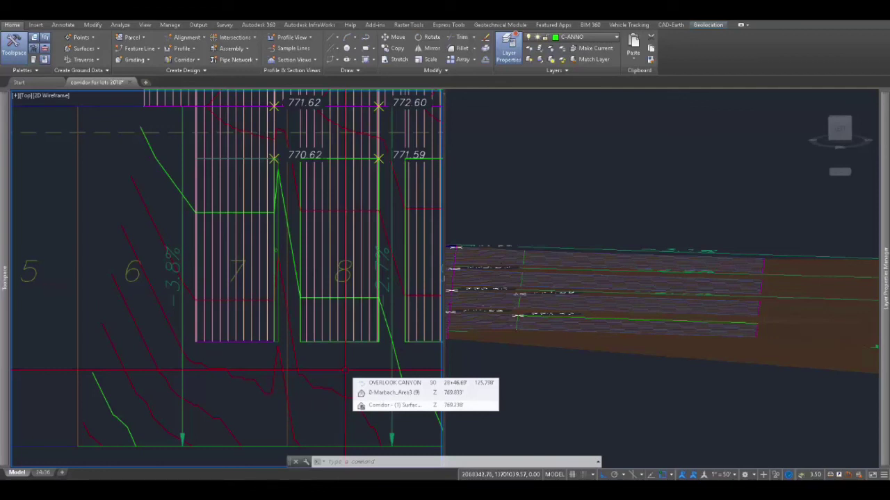
{"action": "scroll", "coordinate": [345, 370], "scroll_direction": "down", "scroll_amount": 3}
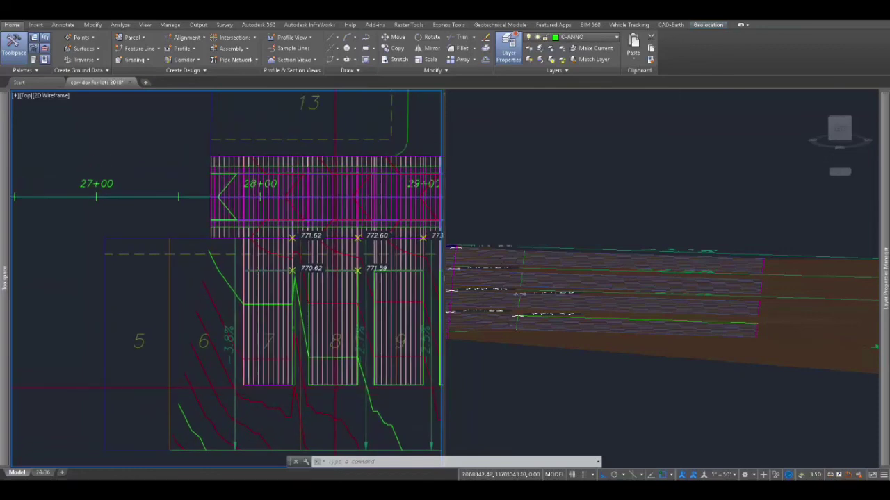